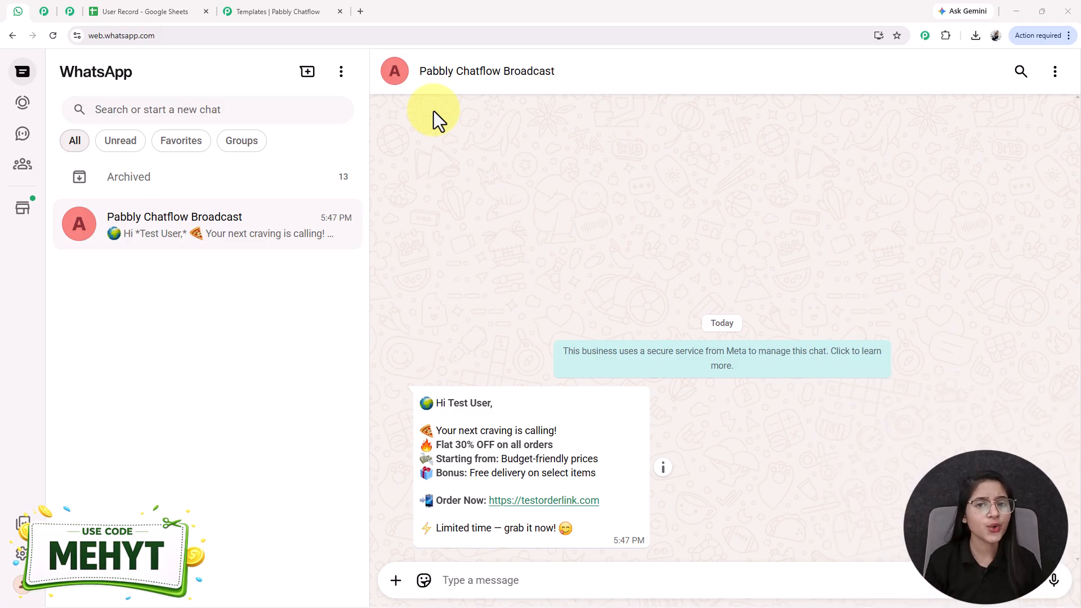
# Step: Examine the User Record contact sheet, the food_discount_alert template, the received WhatsApp message, the Chatflow page and the filled broadcast form
pyautogui.click(144, 10)
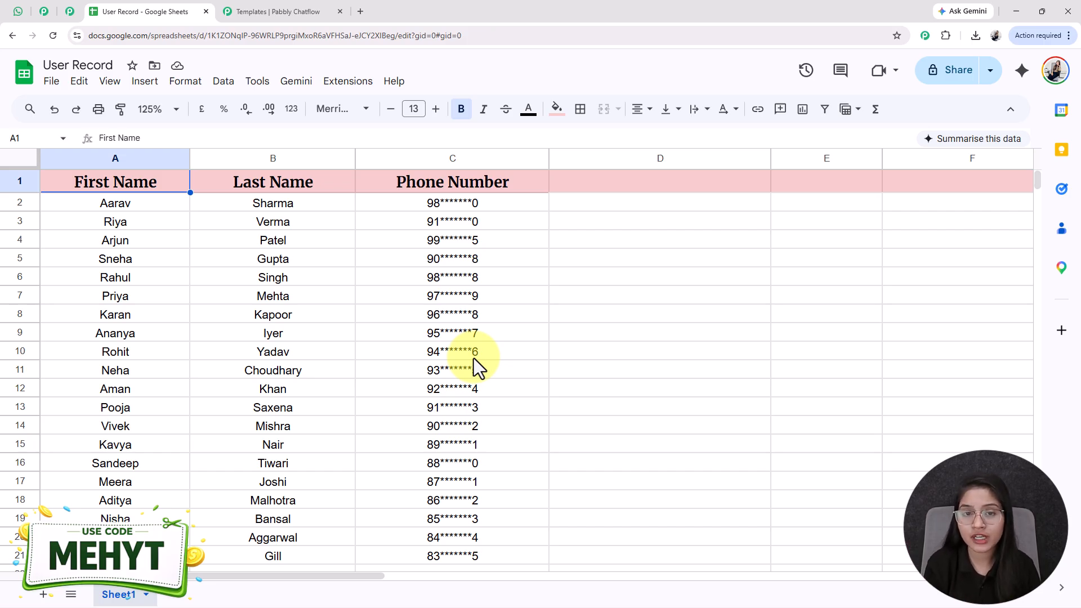
pyautogui.click(264, 12)
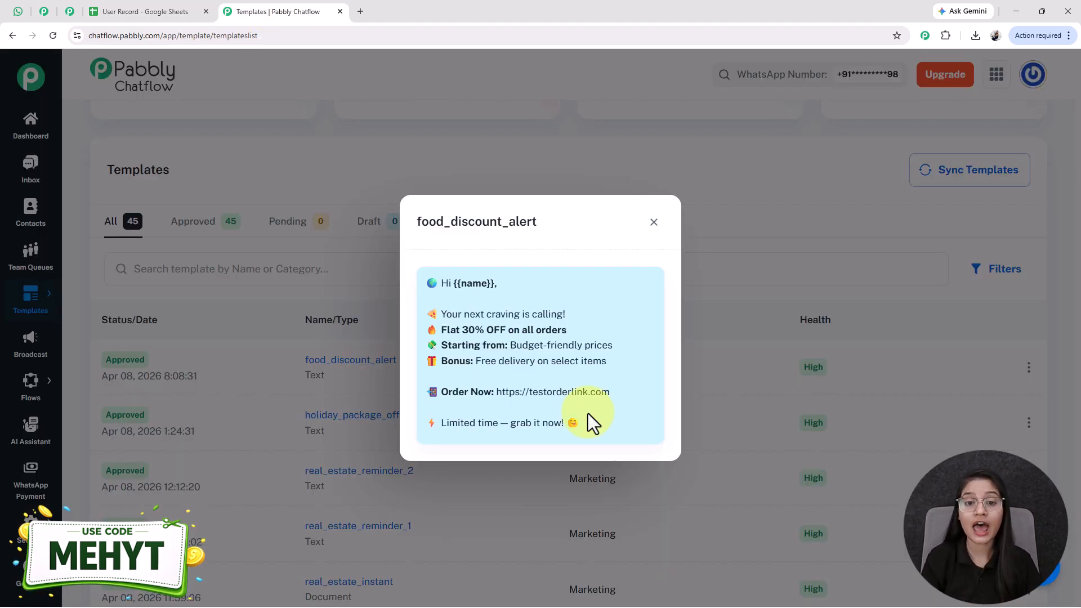
pyautogui.click(16, 11)
pyautogui.moveTo(448, 403); pyautogui.dragTo(542, 401)
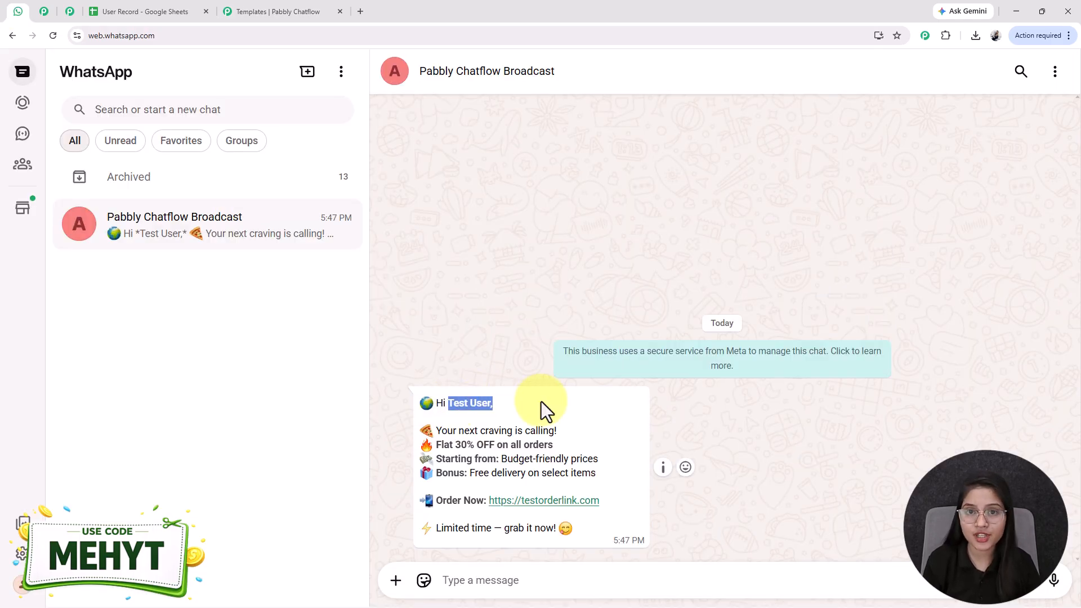
pyautogui.click(541, 401)
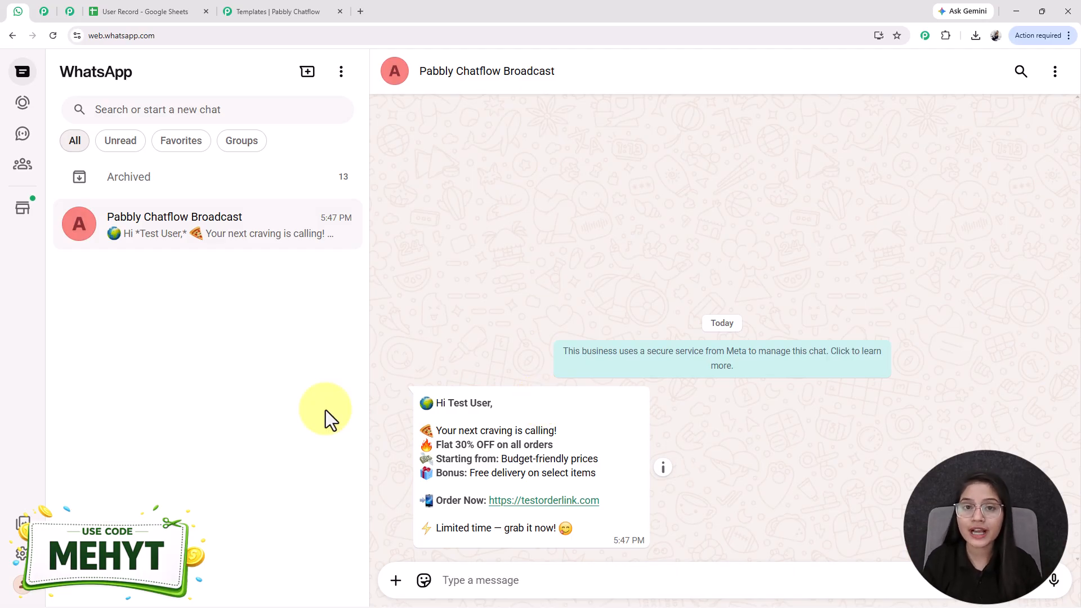
pyautogui.click(63, 14)
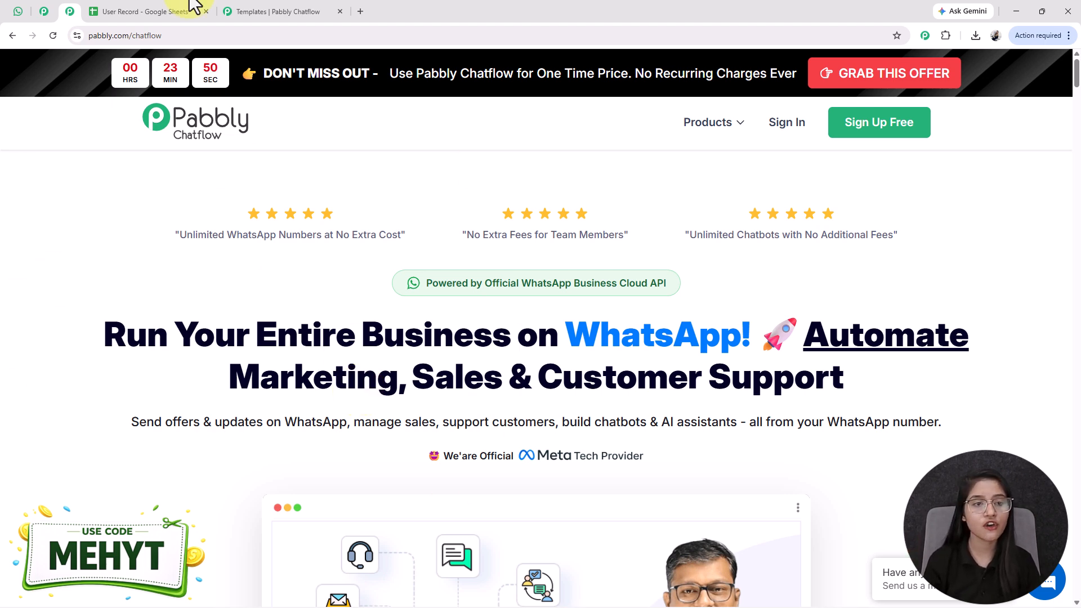
pyautogui.click(17, 12)
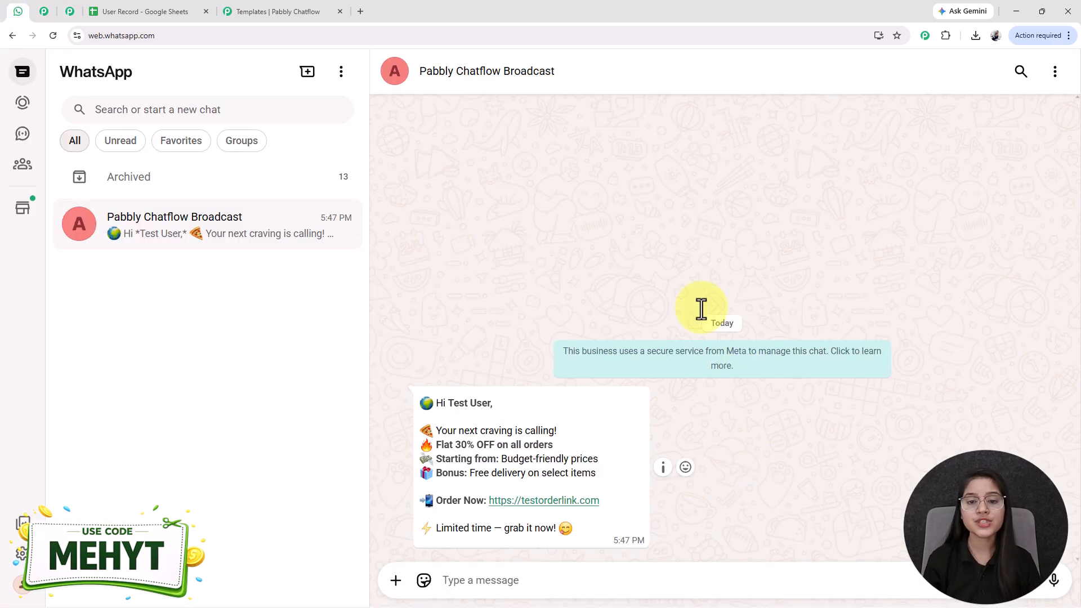
pyautogui.click(43, 13)
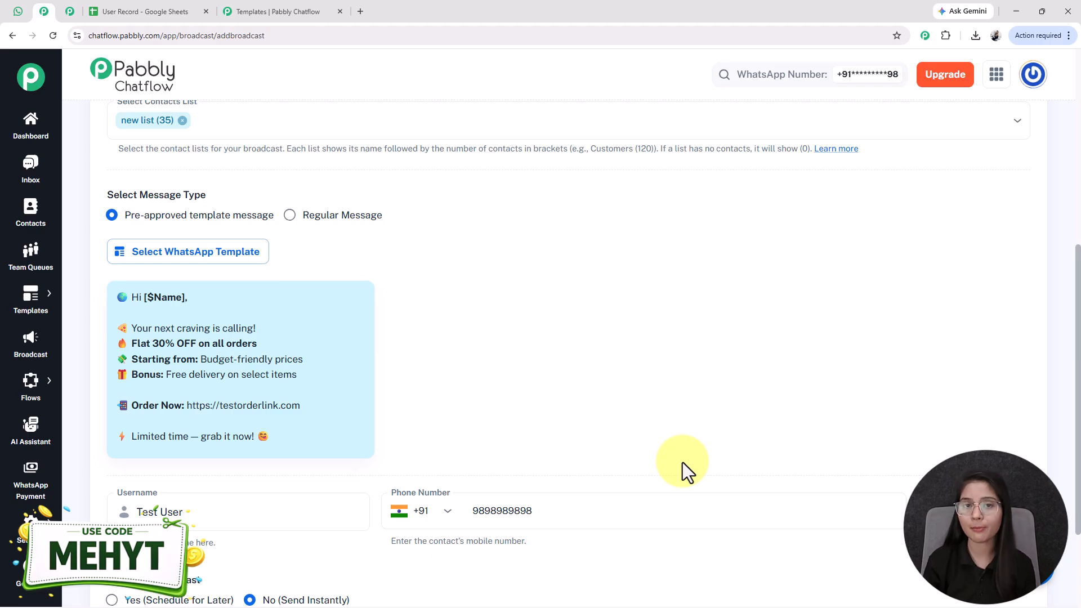
pyautogui.click(18, 11)
pyautogui.moveTo(446, 402); pyautogui.dragTo(509, 401)
pyautogui.click(37, 13)
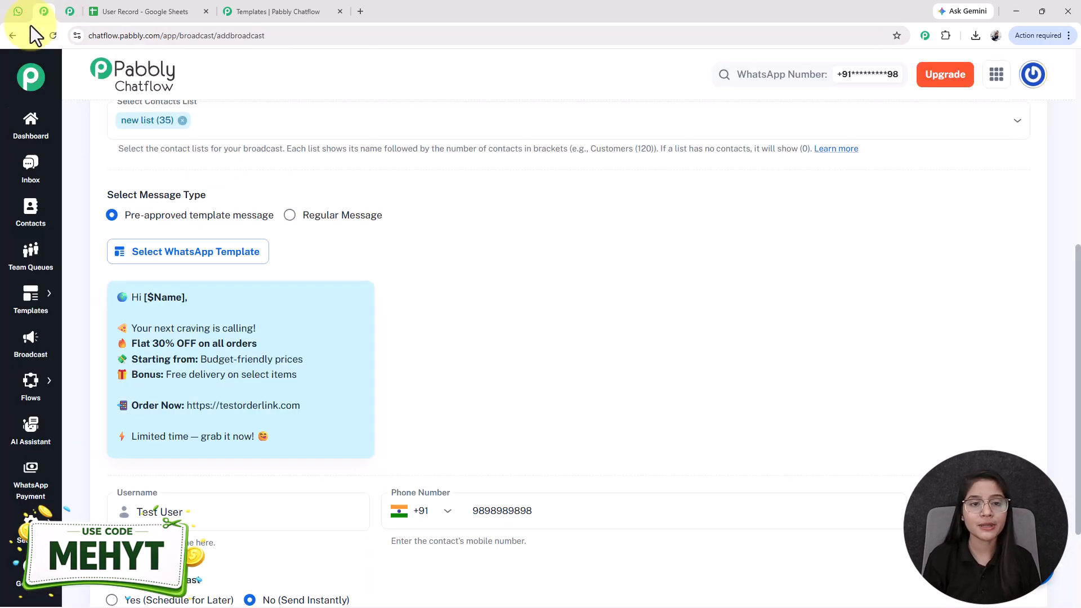
# Step: Open pabbly.com/chatflow in a new browser tab and dismiss the limited-time offer popup
pyautogui.click(356, 12)
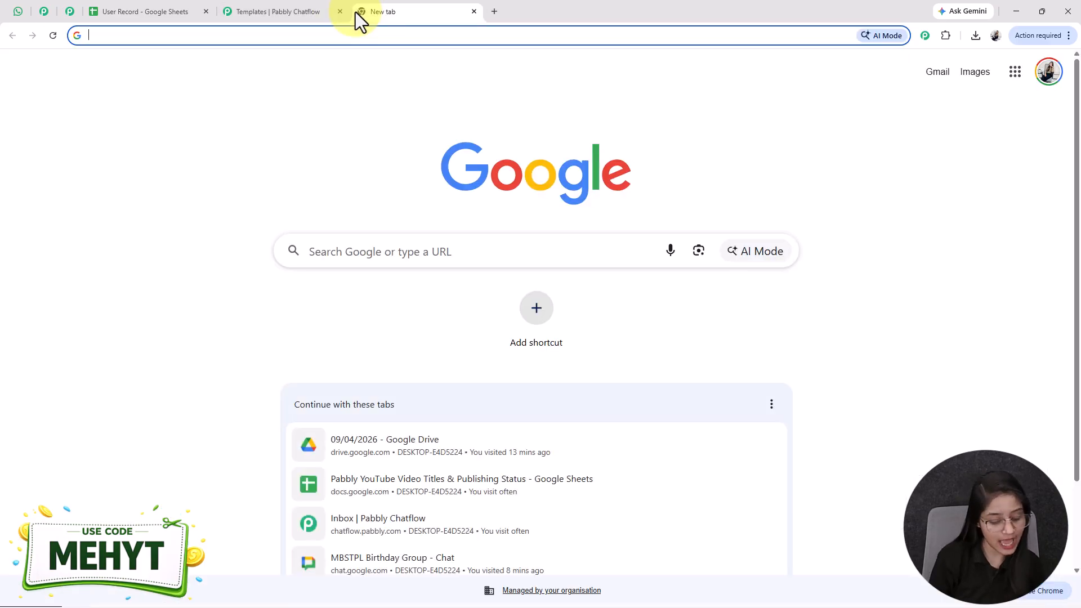
pyautogui.write('pabbly.com/chatflow')
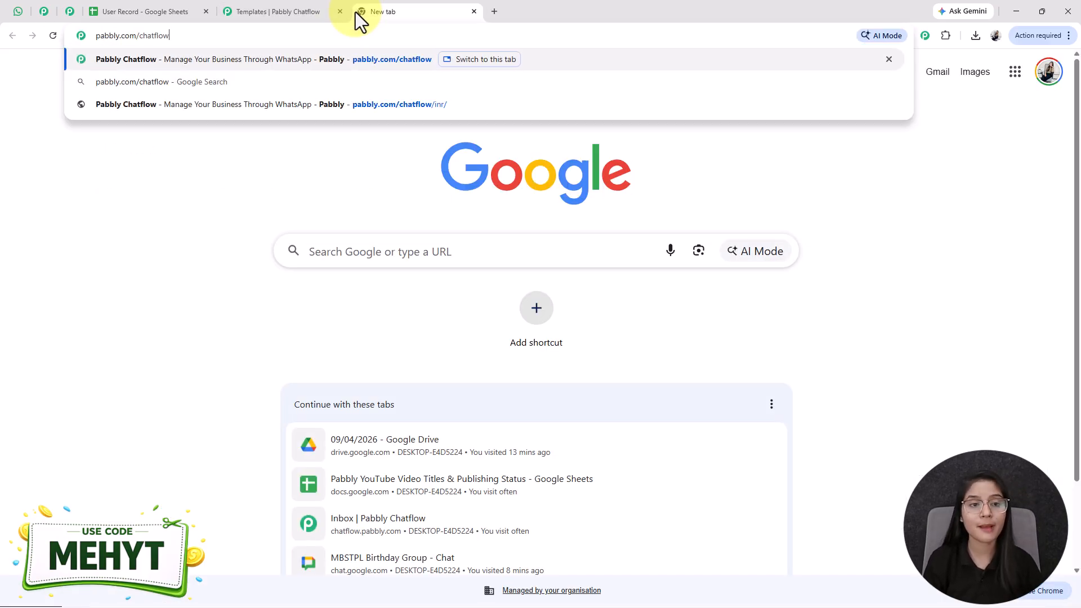
pyautogui.press('Return')
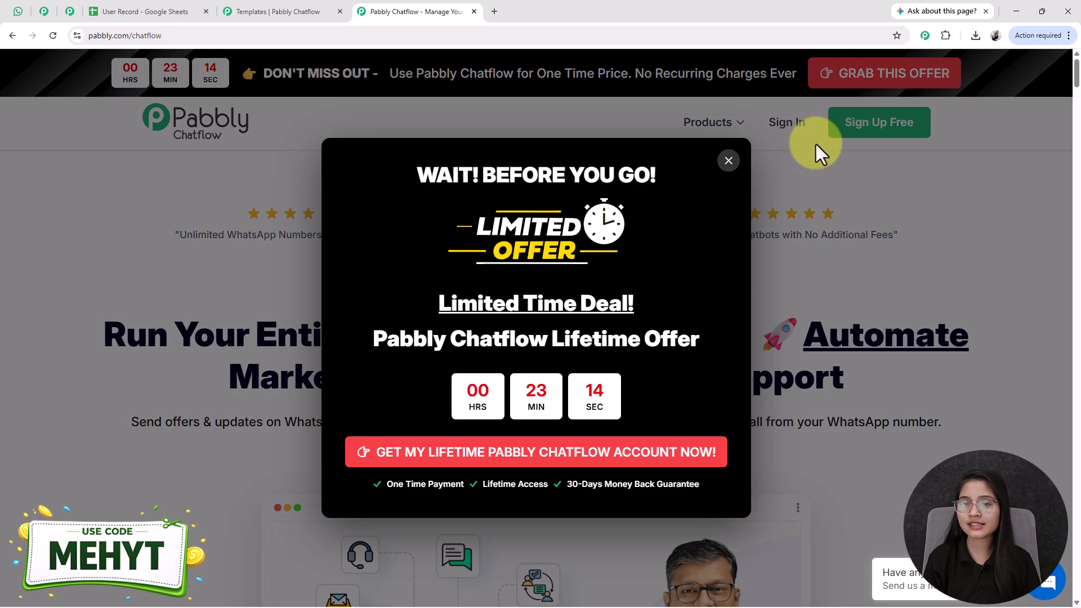
pyautogui.click(726, 162)
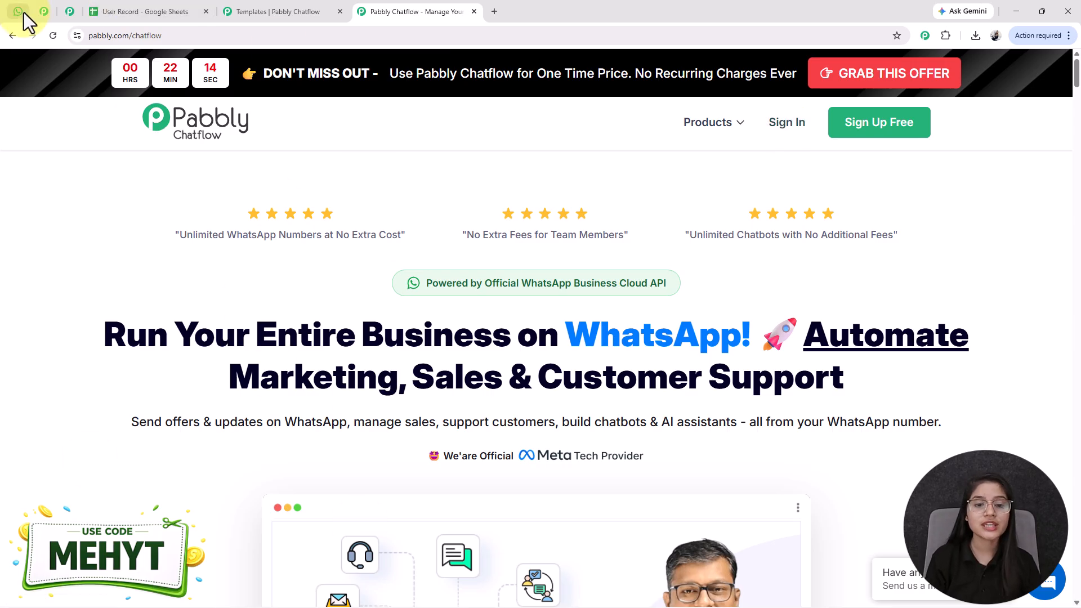
# Step: Check the discount message in WhatsApp and the User Record sheet, and return to the Pabbly Chatflow website
pyautogui.click(24, 14)
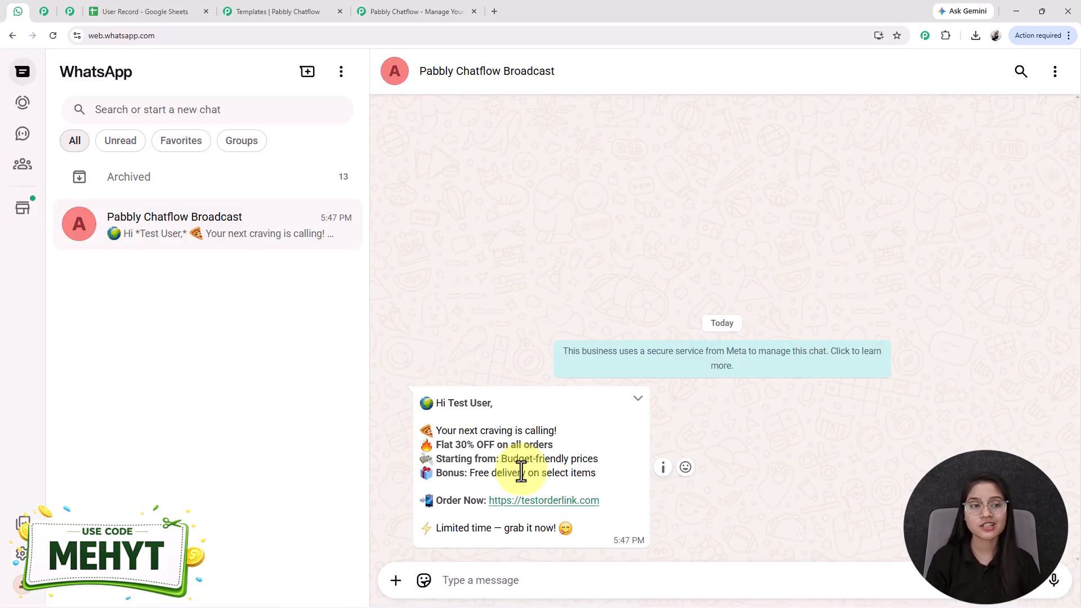
pyautogui.click(144, 11)
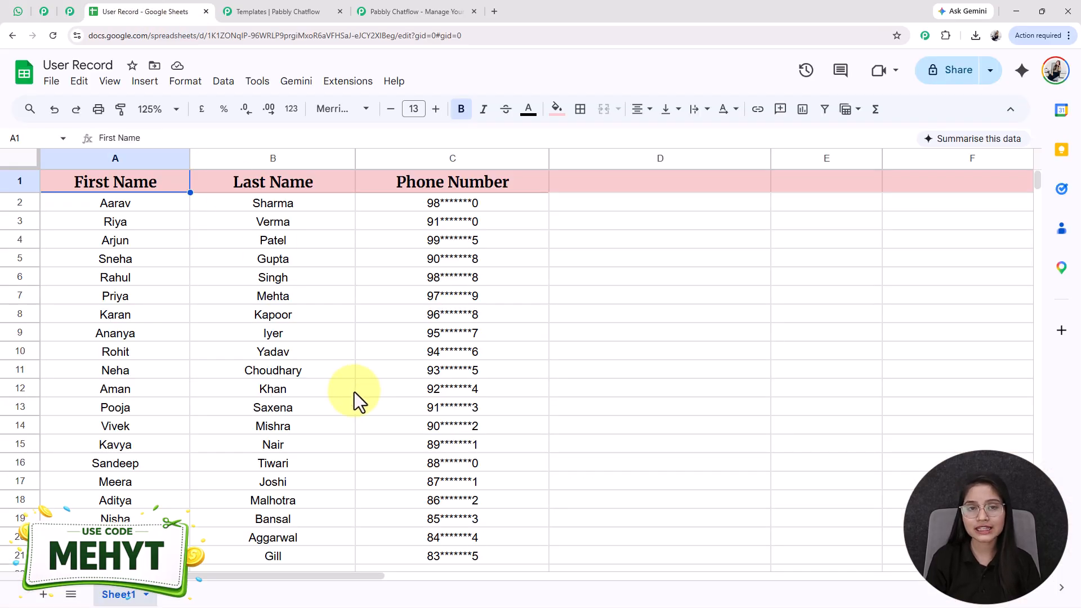
pyautogui.click(406, 10)
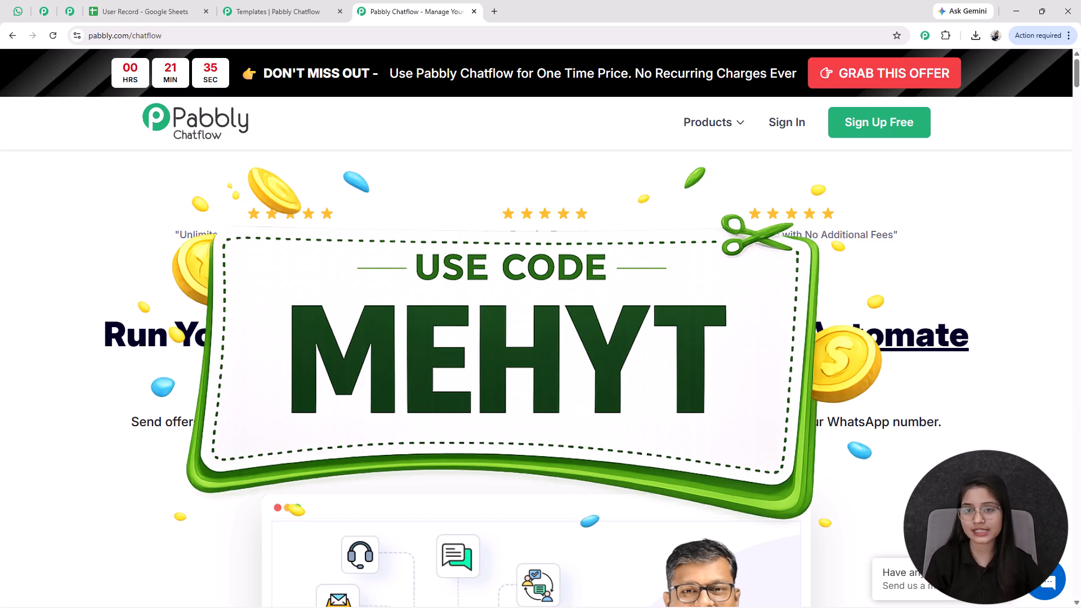
# Step: Sign in to Pabbly, access the Pabbly Chatflow app and look over the WhatsApp numbers on its dashboard
pyautogui.click(782, 134)
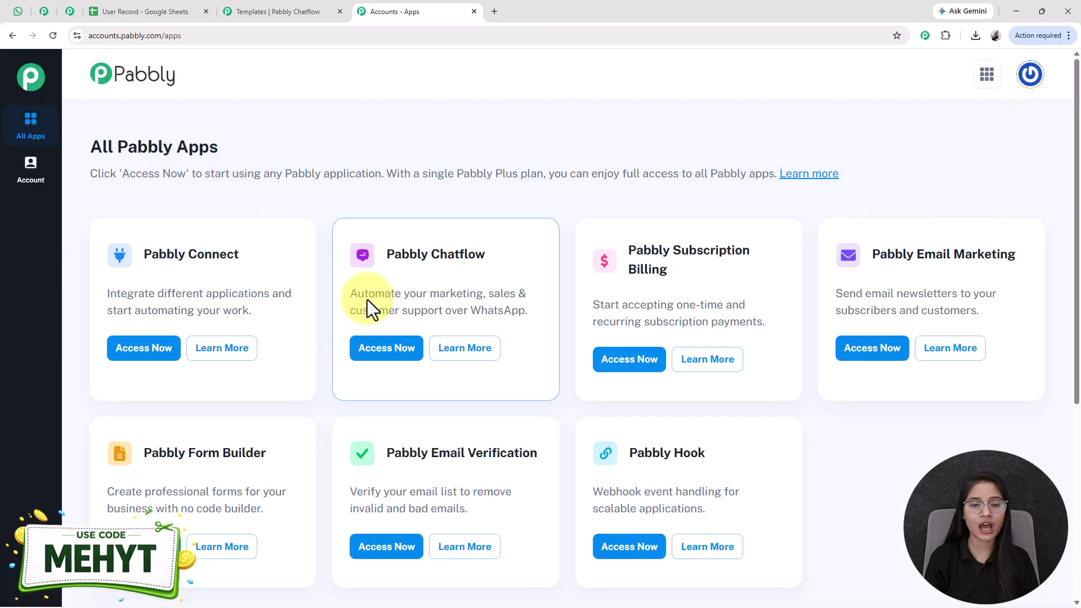
pyautogui.moveTo(387, 262); pyautogui.dragTo(522, 280)
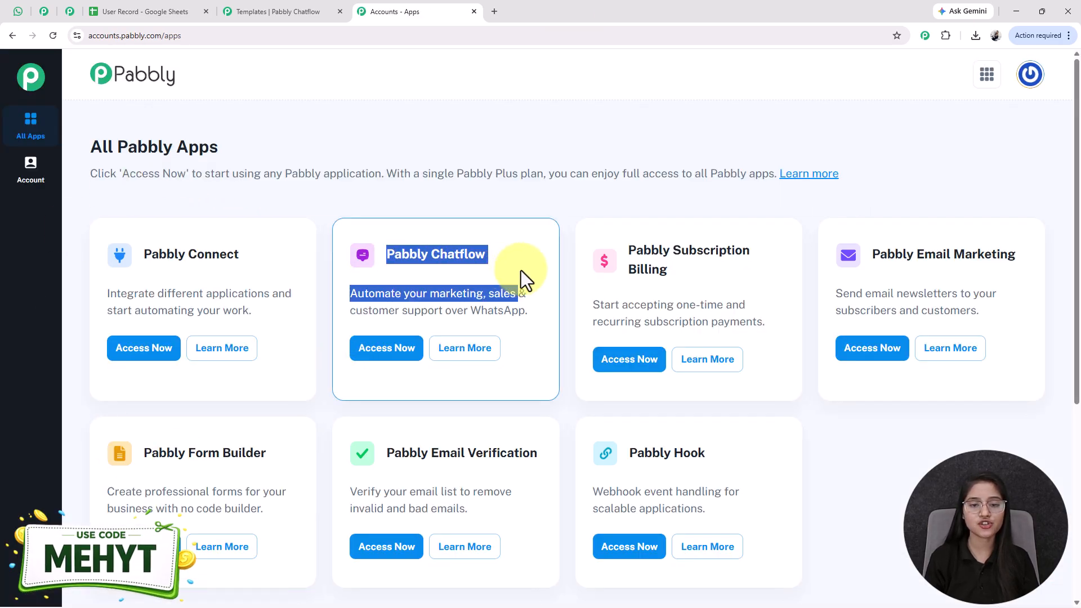
pyautogui.click(383, 349)
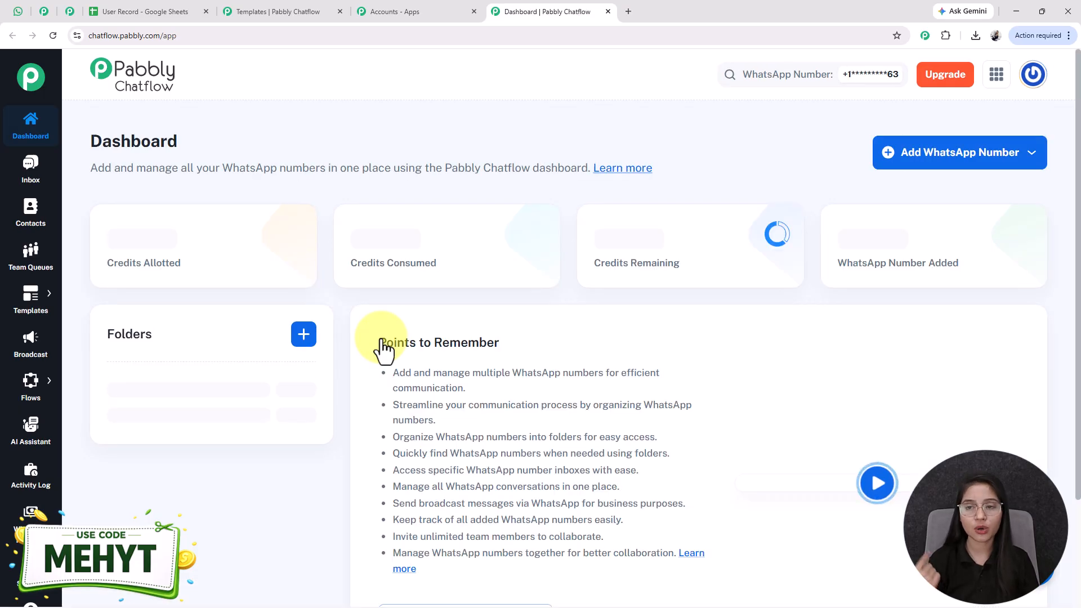
pyautogui.scroll(-4, 383, 349)
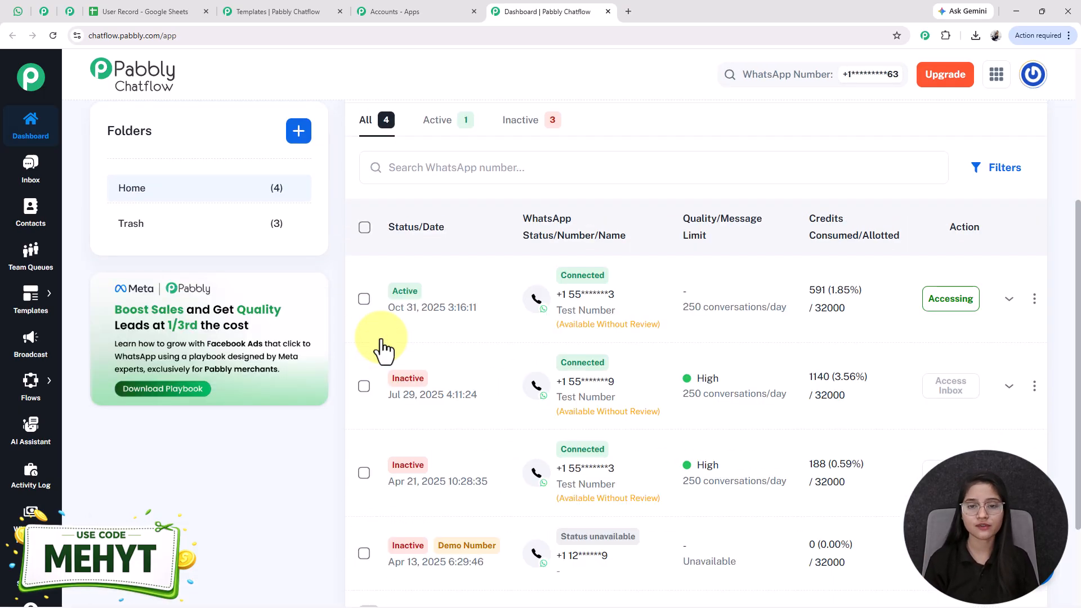
pyautogui.scroll(4, 381, 344)
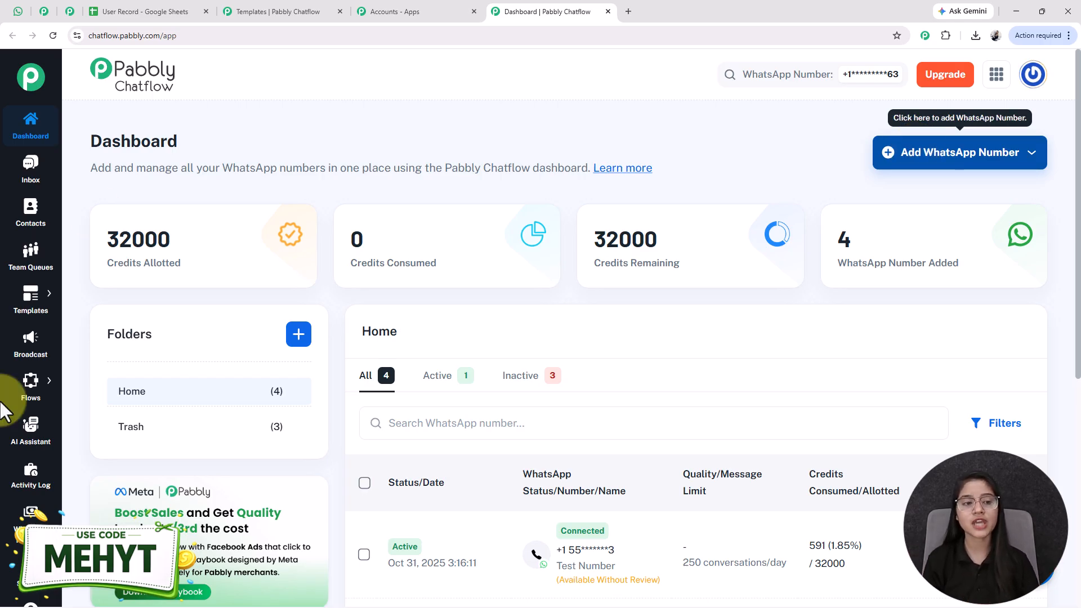
# Step: Add a new WhatsApp broadcast with Broadcast Campaign as the broadcast type
pyautogui.click(33, 346)
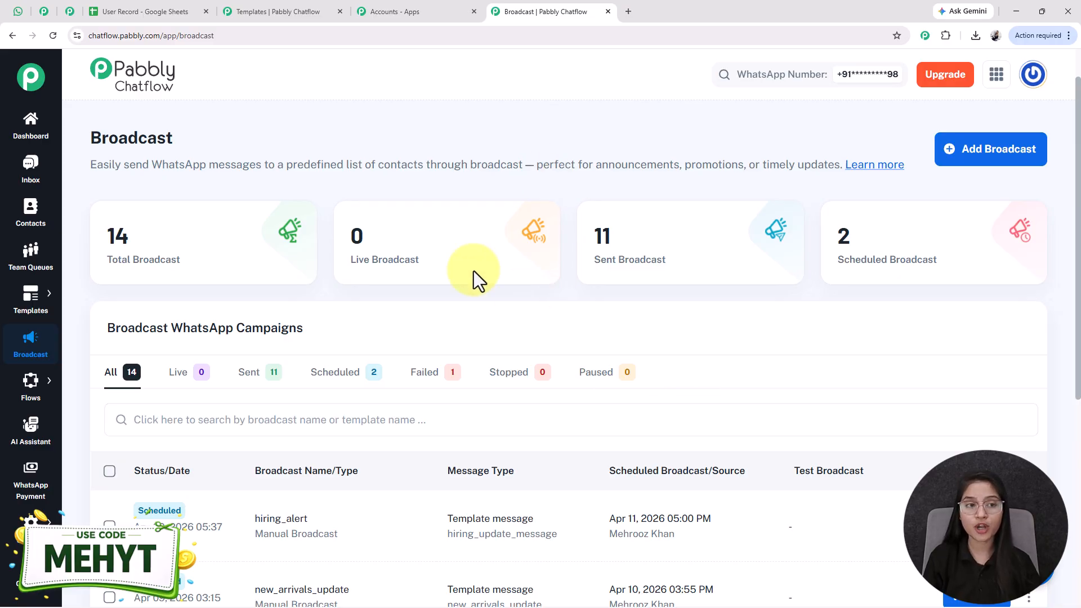
pyautogui.click(989, 161)
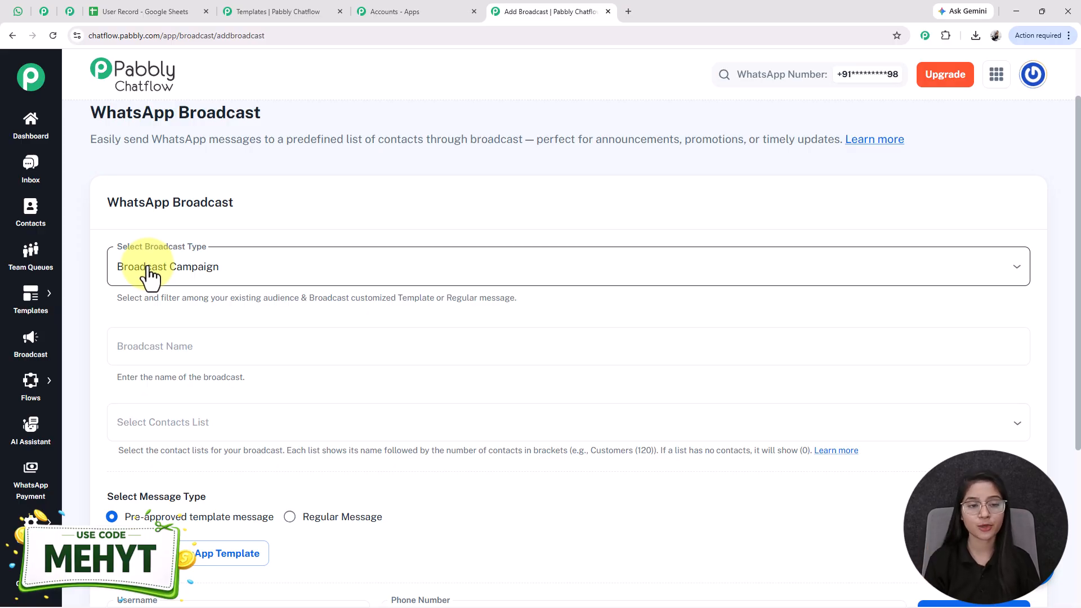
pyautogui.click(148, 270)
pyautogui.click(190, 304)
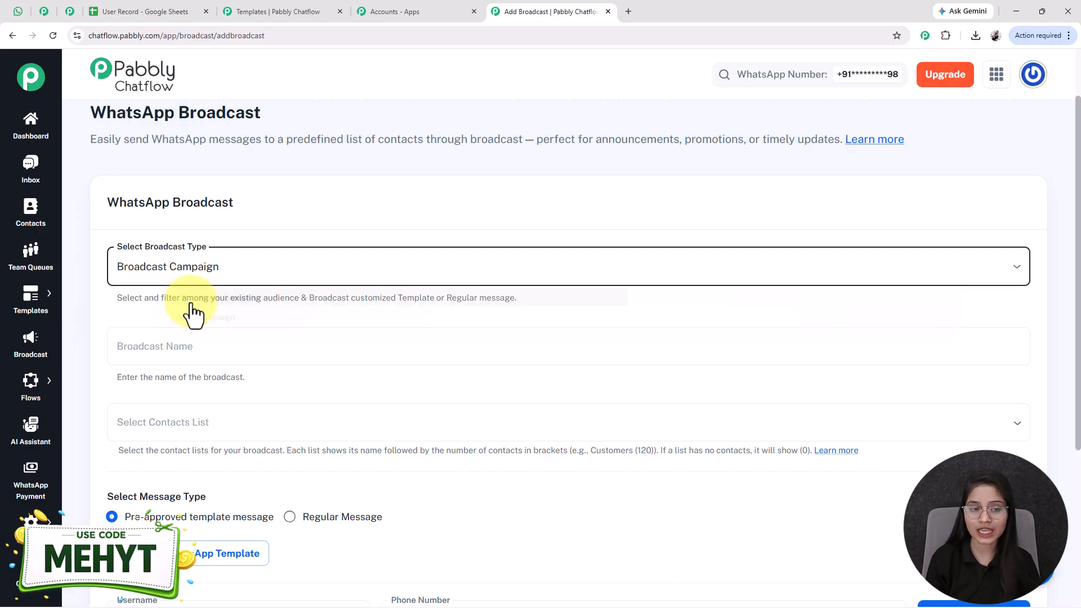
# Step: Name the broadcast food_discount_alert and bring up the available contact lists
pyautogui.scroll(-1, 193, 313)
pyautogui.click(152, 290)
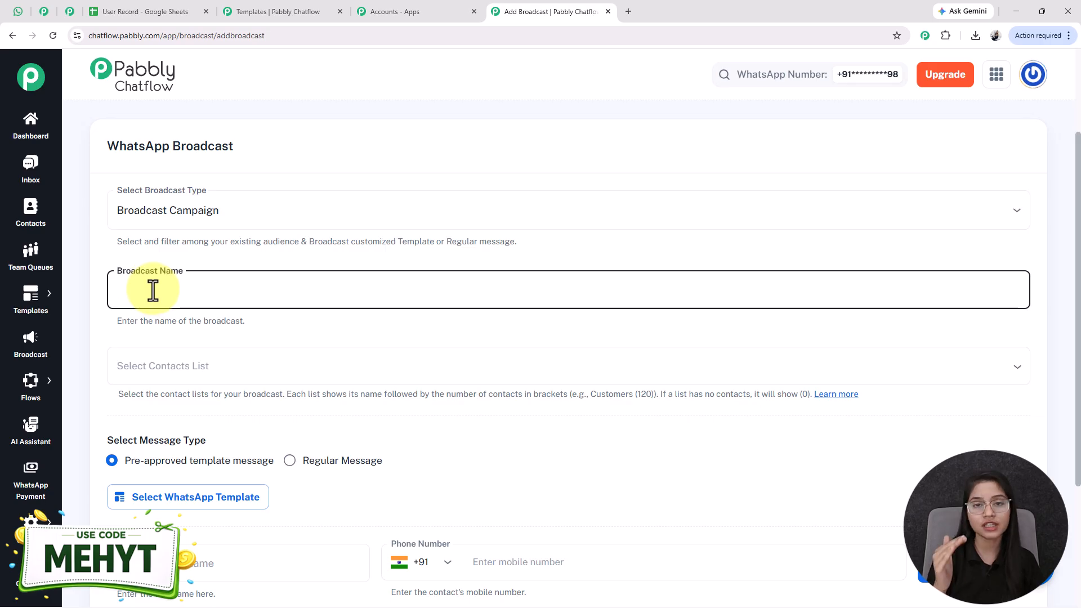
pyautogui.write('f')
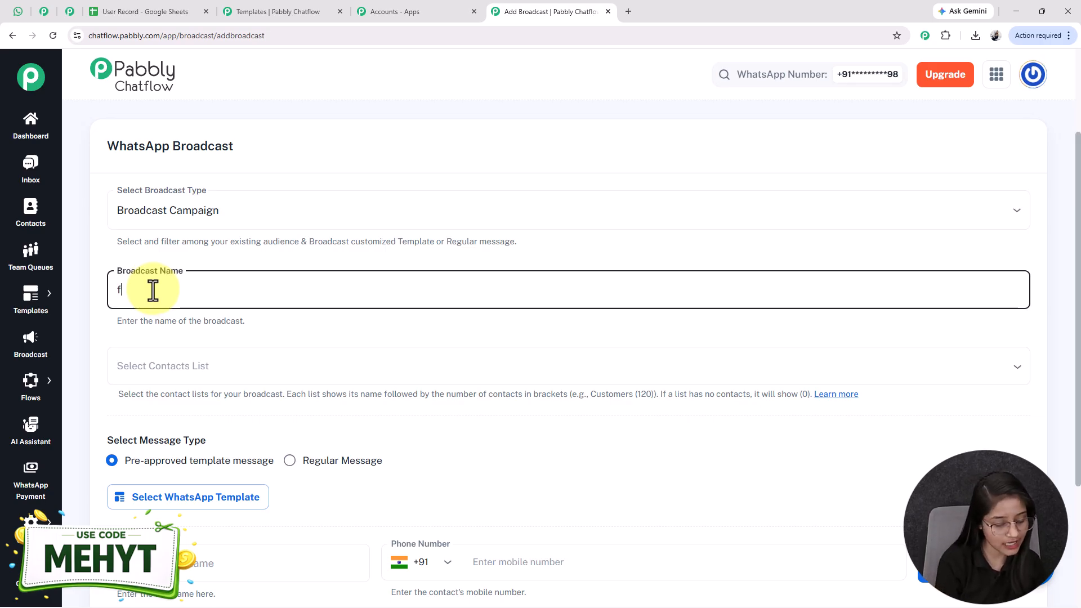
pyautogui.write('ood_d')
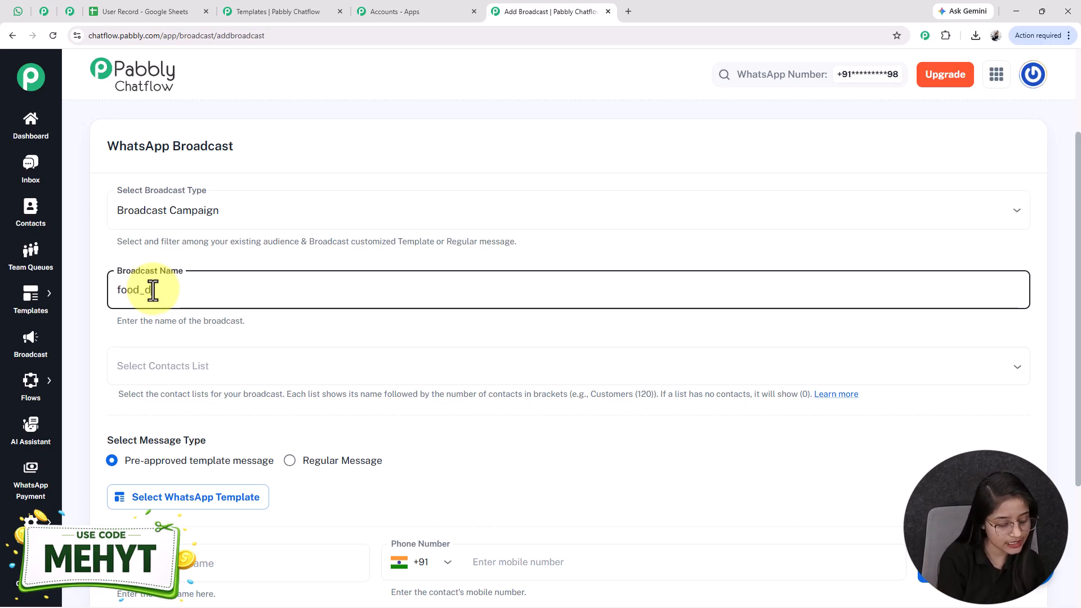
pyautogui.write('iscount_alert')
pyautogui.scroll(-1, 152, 299)
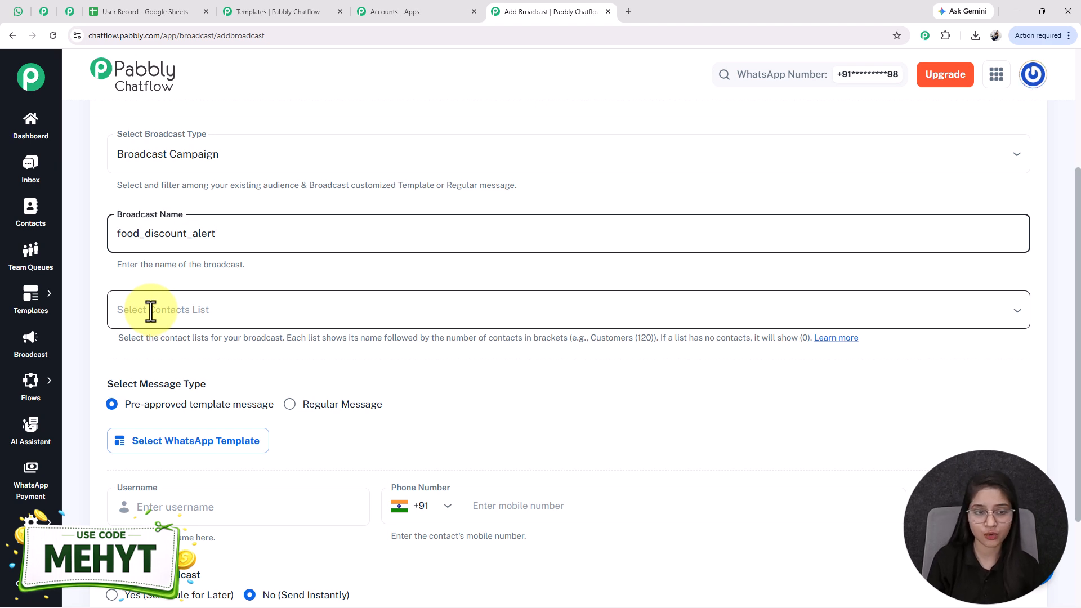
pyautogui.click(150, 311)
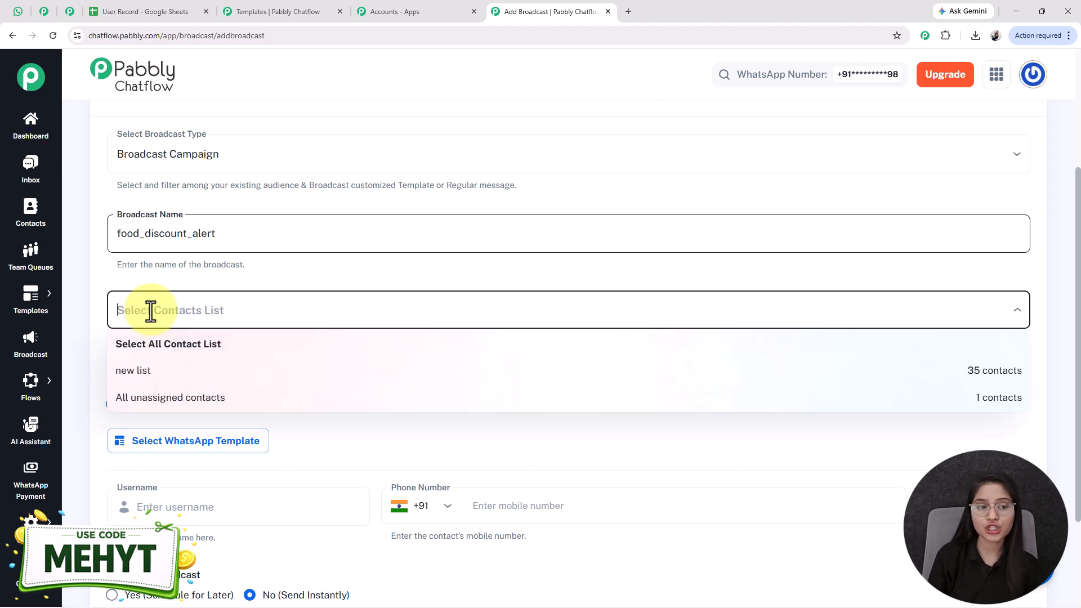
# Step: Open the Chatflow contacts page in a separate browser tab and bring up the bulk contact import with its CSV file upload
pyautogui.rightClick(27, 225)
pyautogui.click(64, 236)
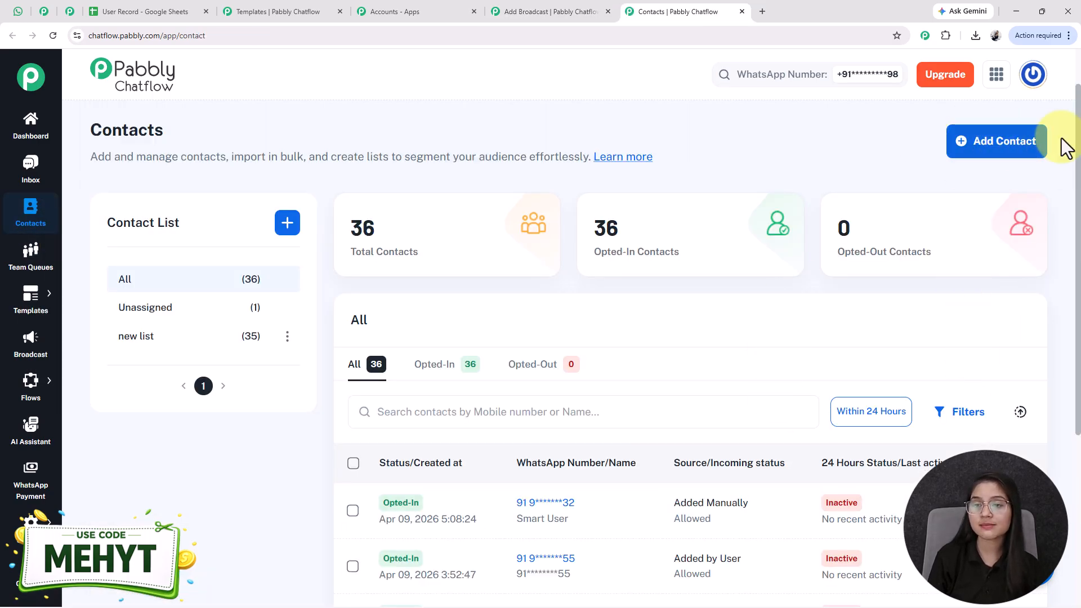
pyautogui.click(1035, 141)
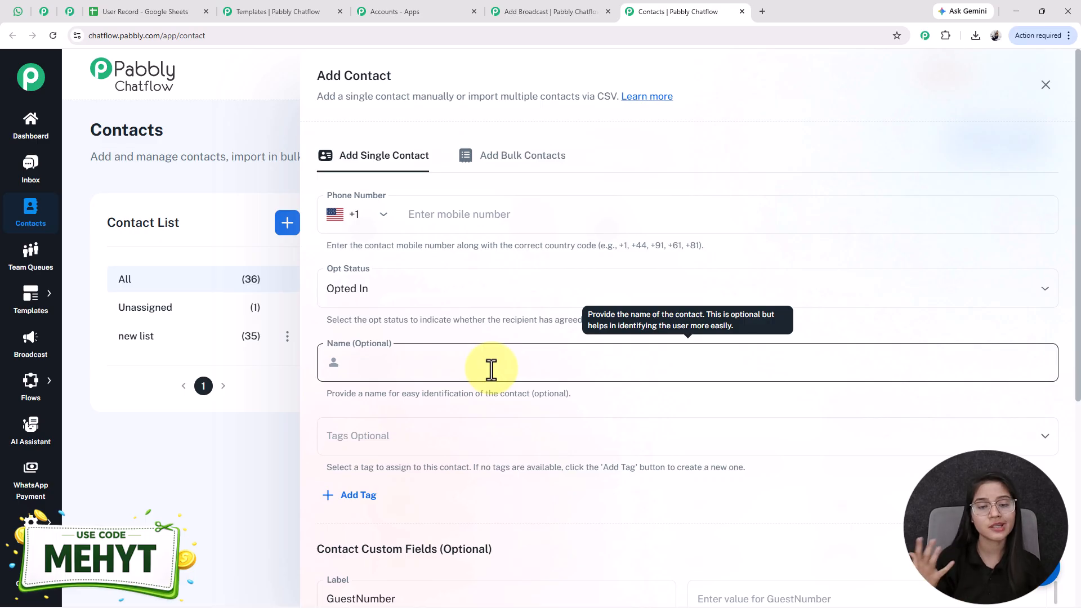
pyautogui.click(469, 169)
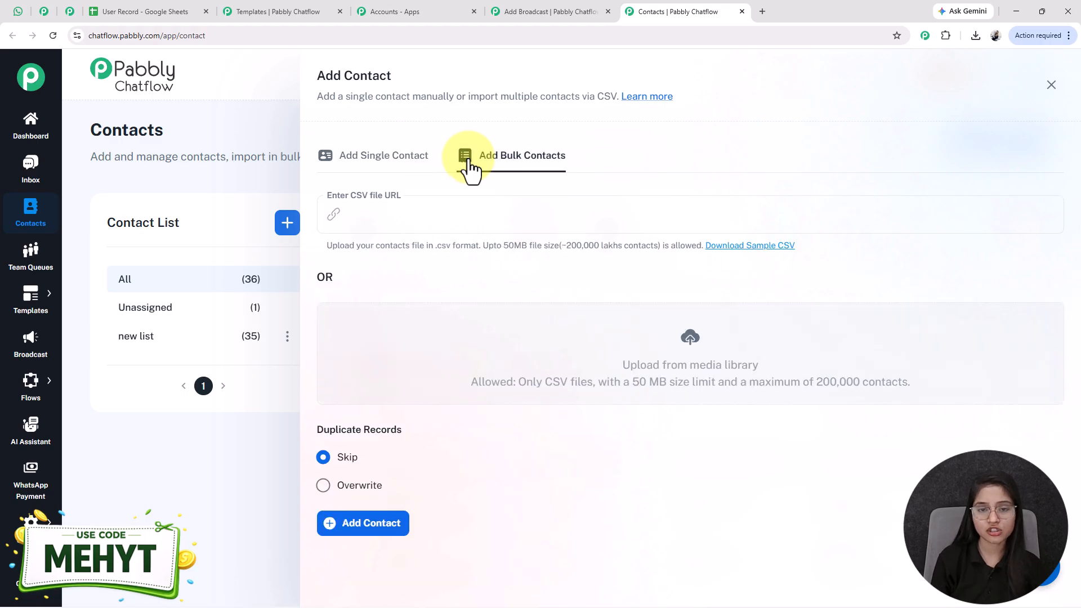
pyautogui.click(686, 355)
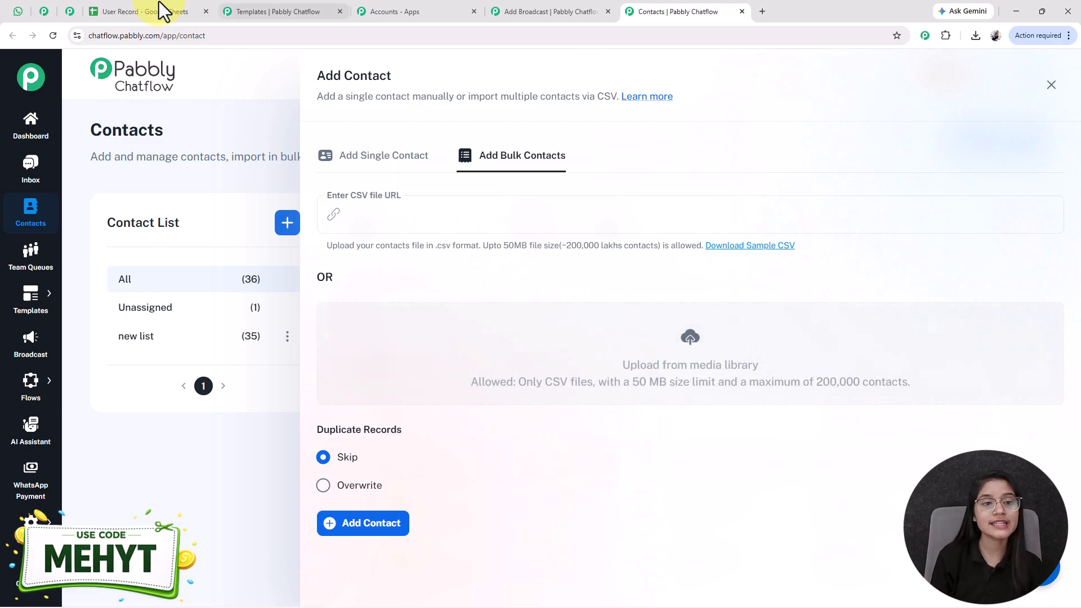
# Step: Review the first name, last name and phone number columns in the User Record sheet
pyautogui.click(140, 8)
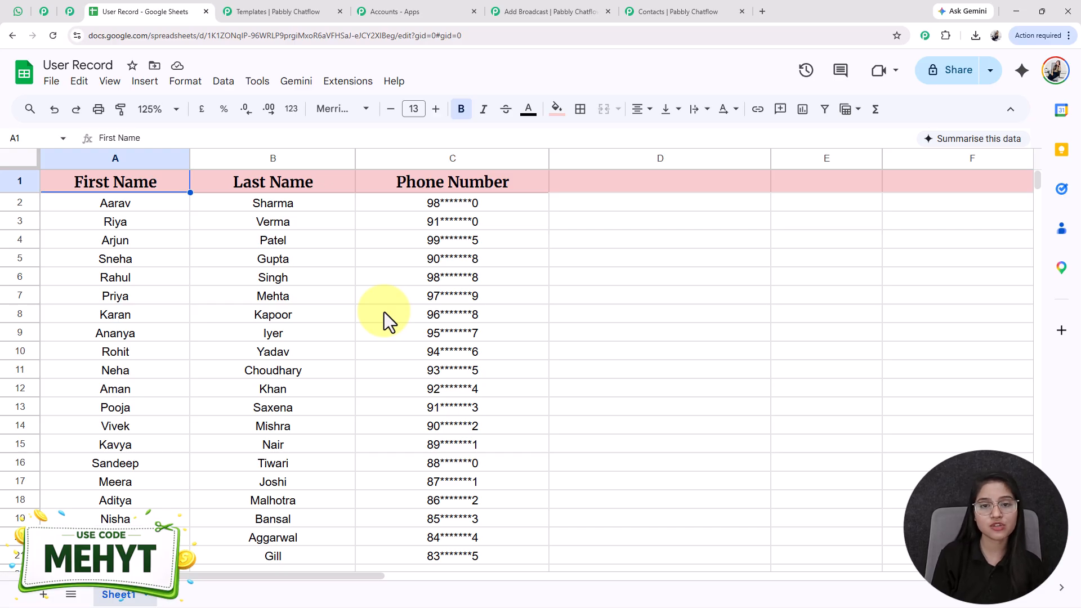
pyautogui.click(349, 295)
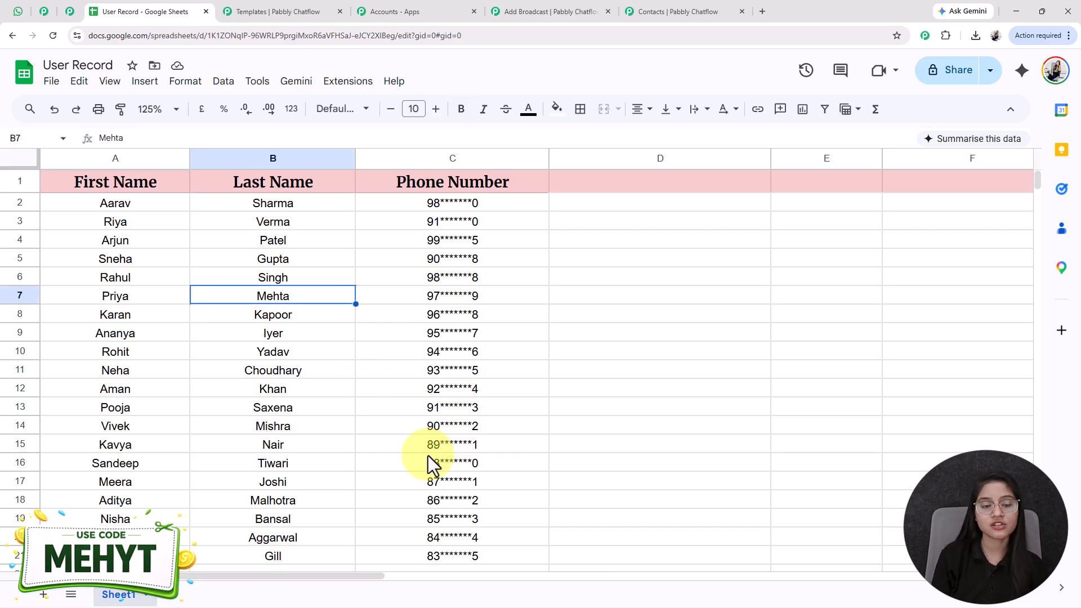
pyautogui.click(423, 465)
pyautogui.click(687, 502)
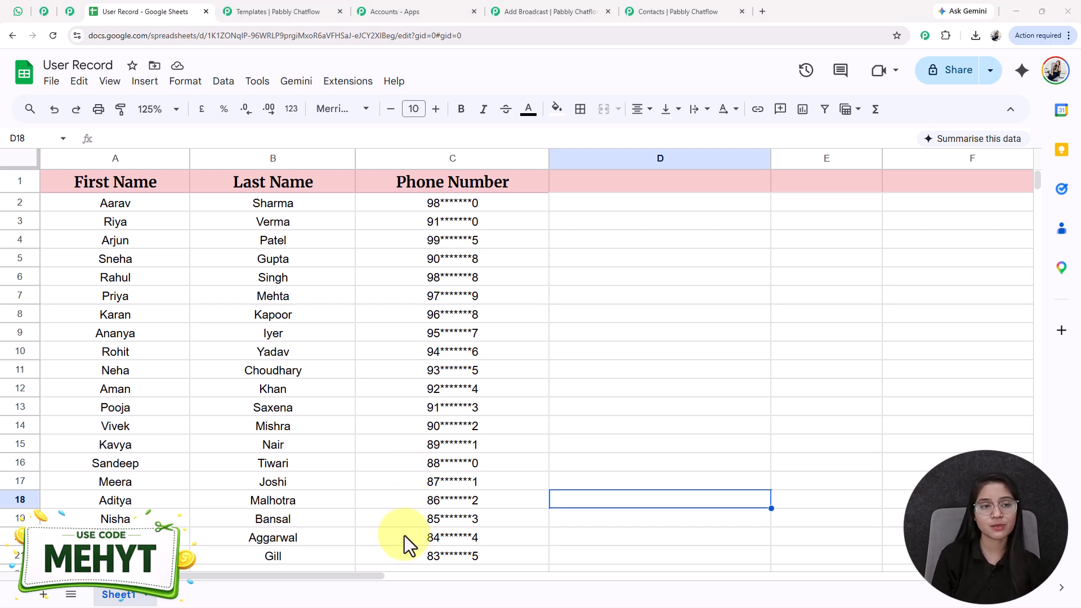
# Step: Download the User Record sheet as a comma-separated values (.csv) file
pyautogui.click(51, 82)
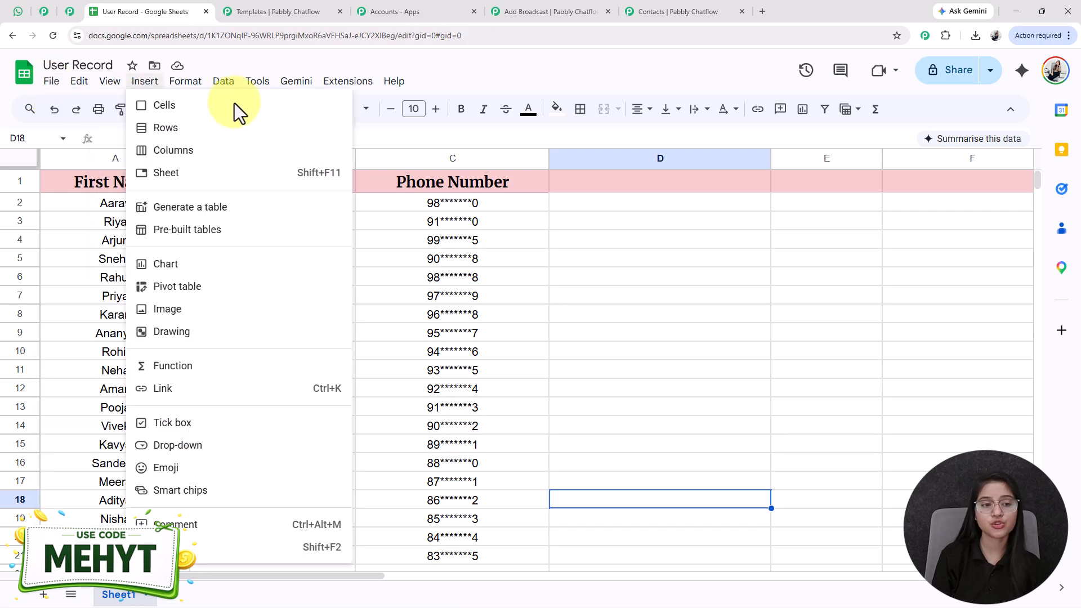
pyautogui.moveTo(214, 254)
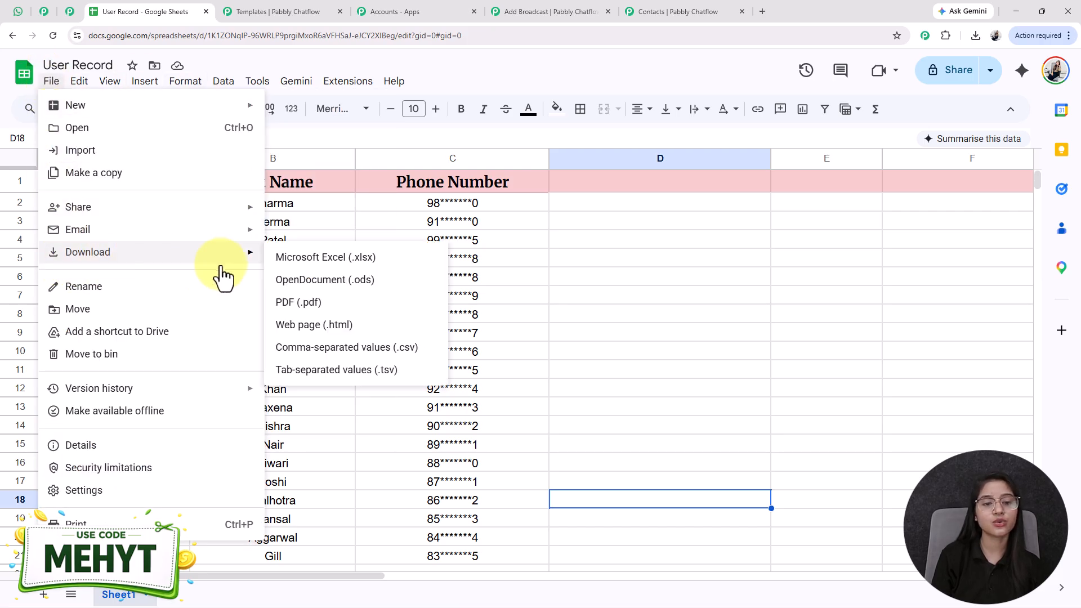
pyautogui.click(329, 348)
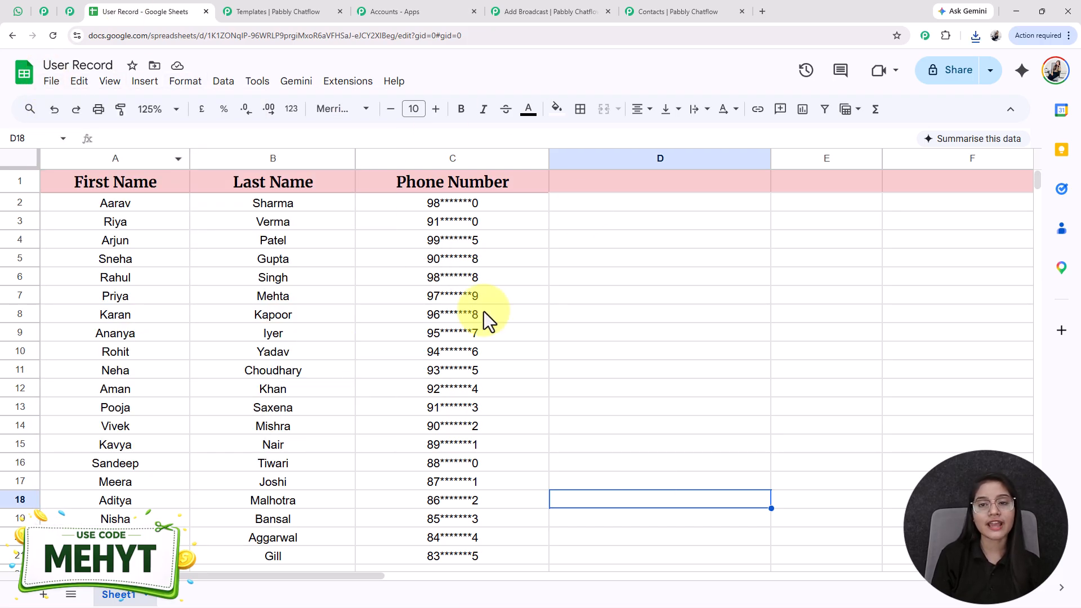
# Step: In the Chatflow bulk contact import, upload User Record - Sheet1 (1).csv to the media library and select it as the contacts file
pyautogui.click(674, 14)
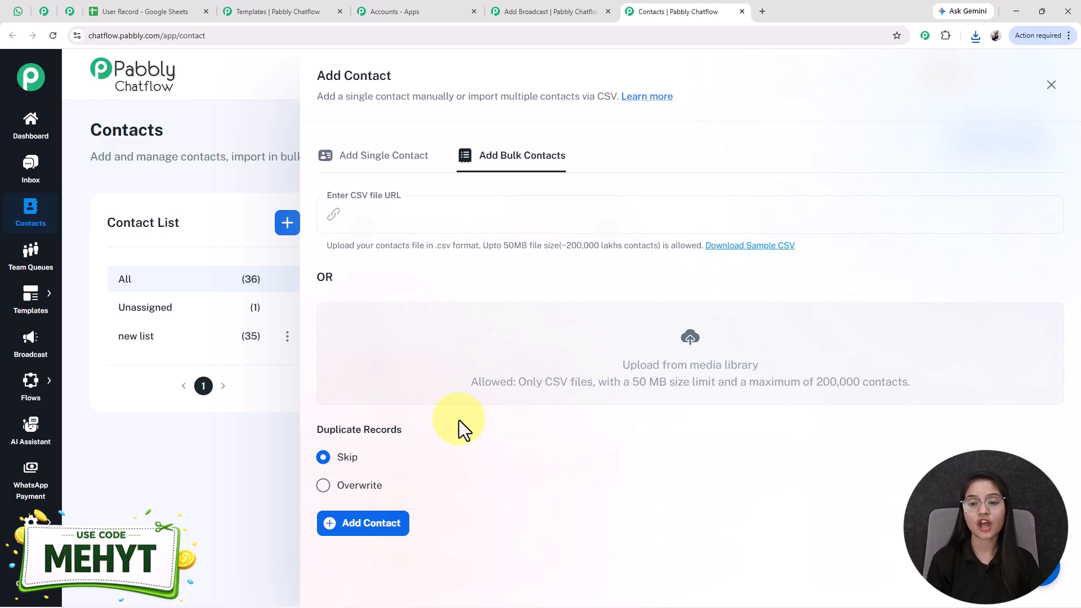
pyautogui.click(690, 343)
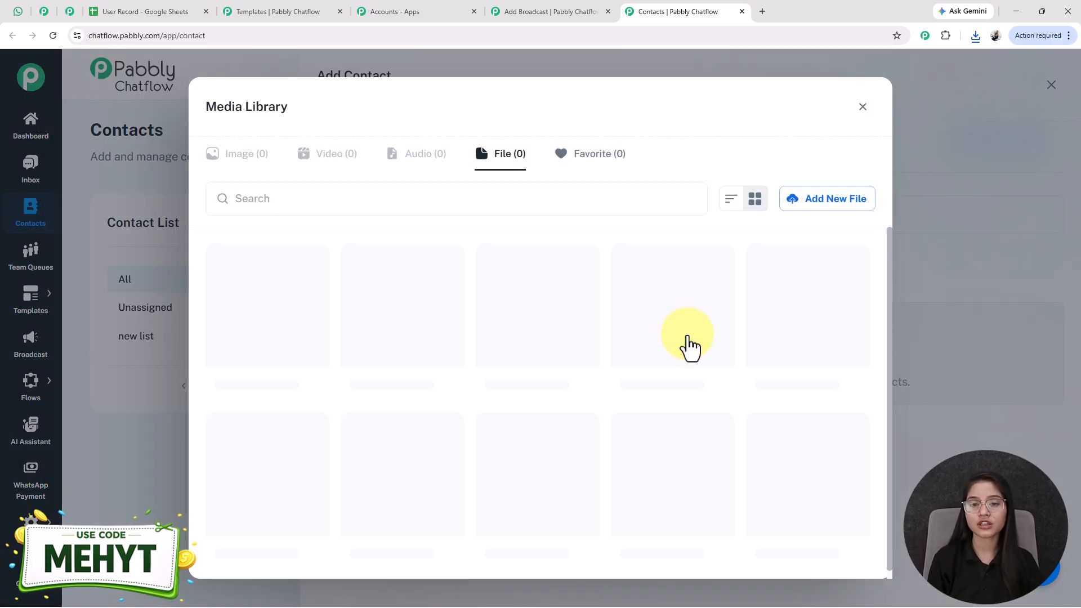
pyautogui.click(826, 212)
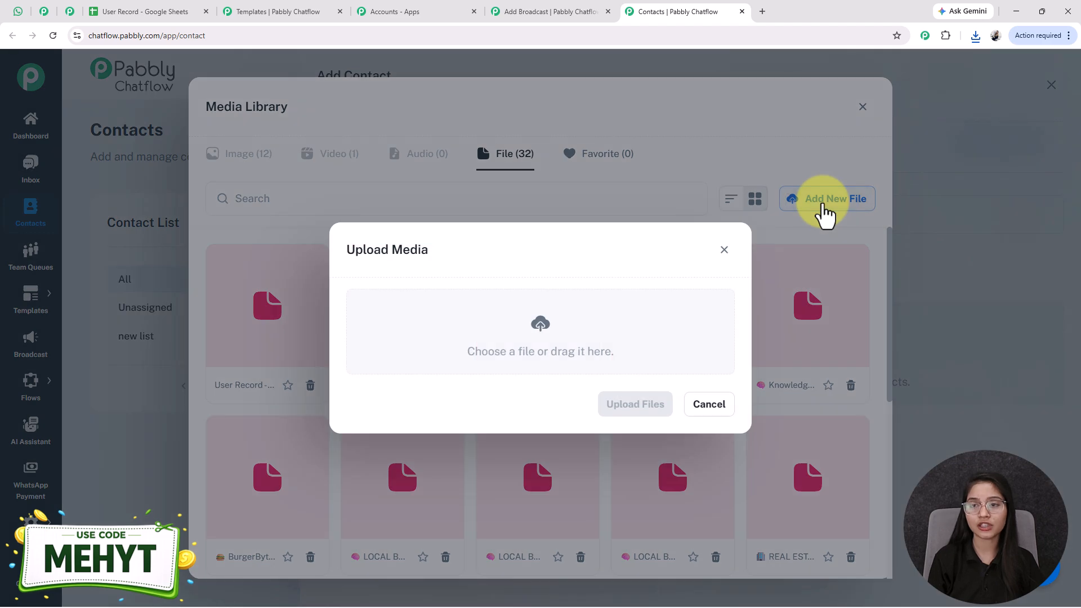
pyautogui.click(975, 35)
pyautogui.moveTo(880, 86); pyautogui.dragTo(574, 335)
pyautogui.click(624, 411)
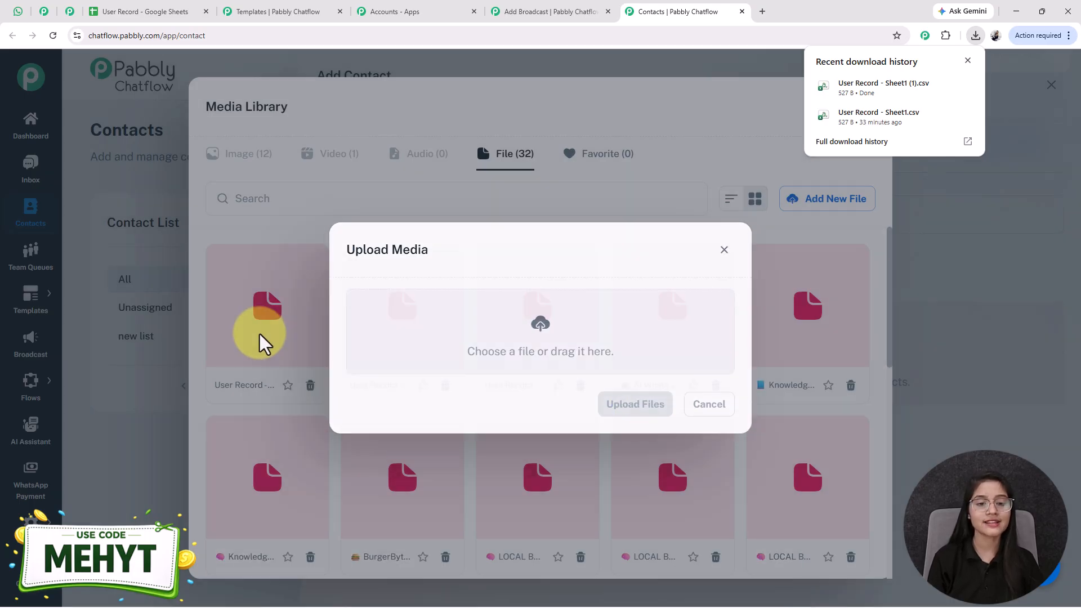
pyautogui.click(265, 348)
pyautogui.click(851, 200)
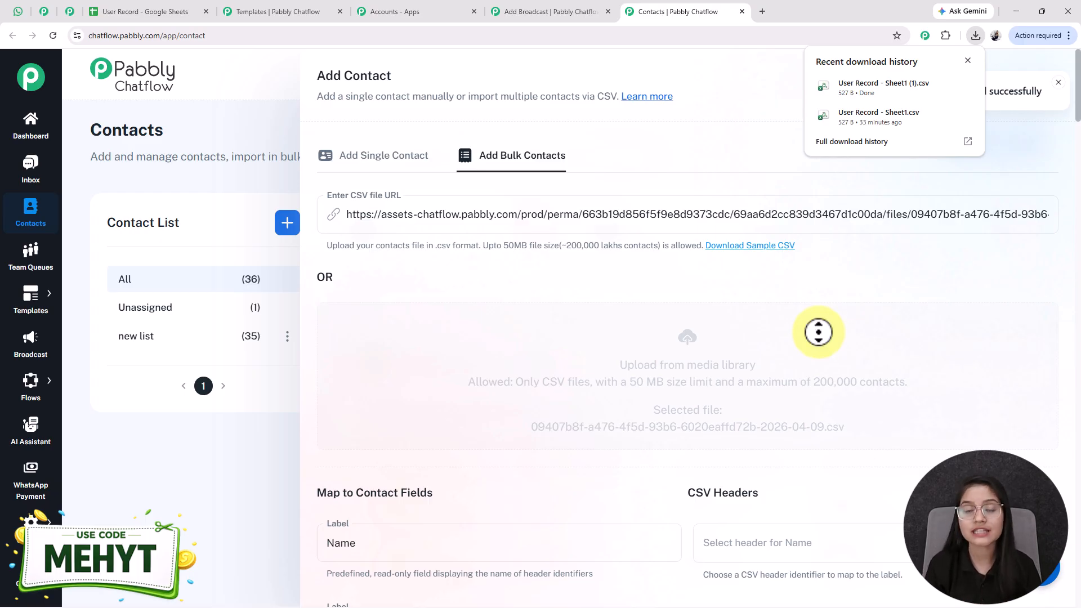
# Step: Review the contact field mapping and duplicate record options of the bulk import, and close the form
pyautogui.scroll(-20, 575, 416)
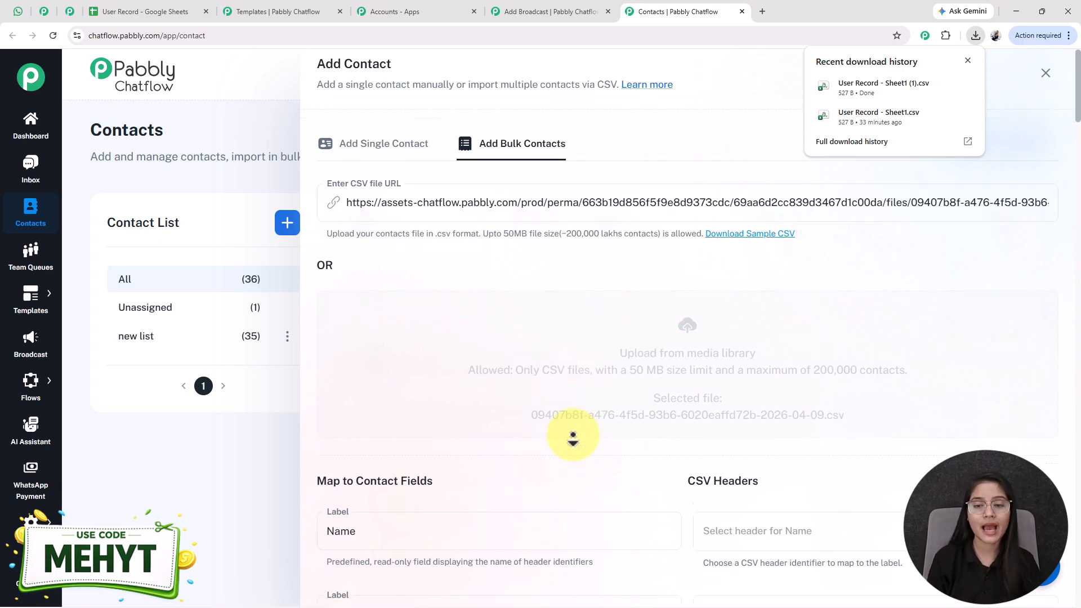
pyautogui.scroll(-8, 554, 569)
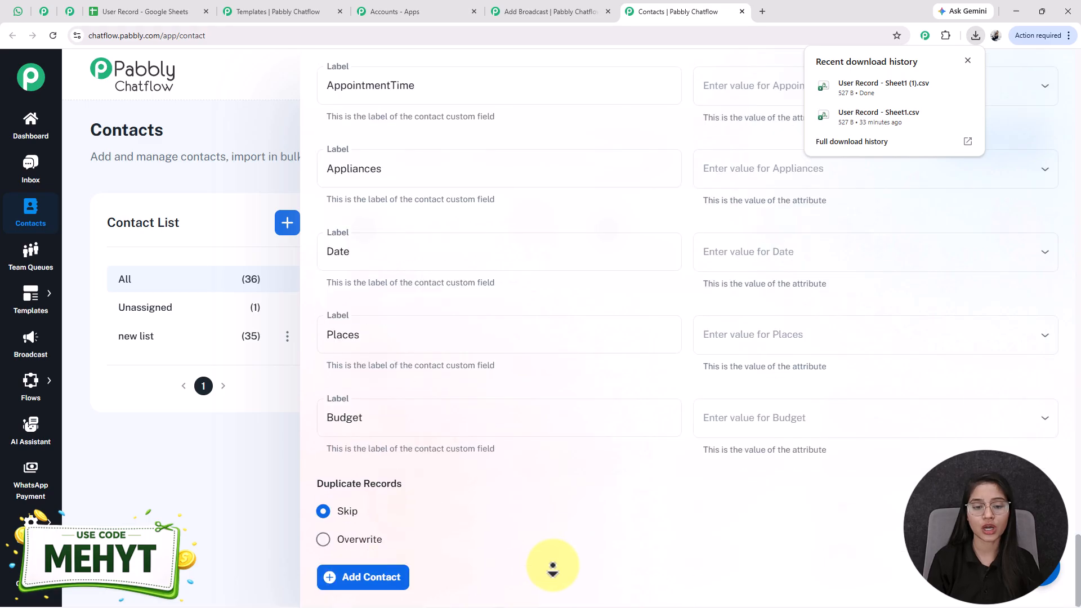
pyautogui.click(363, 577)
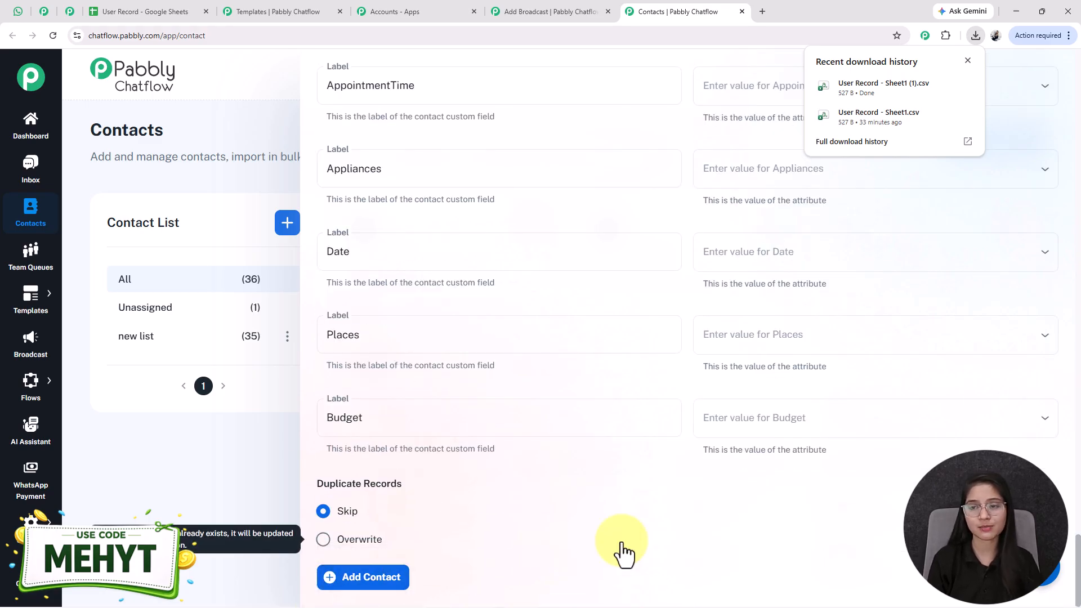
pyautogui.scroll(20, 1074, 330)
pyautogui.click(1047, 86)
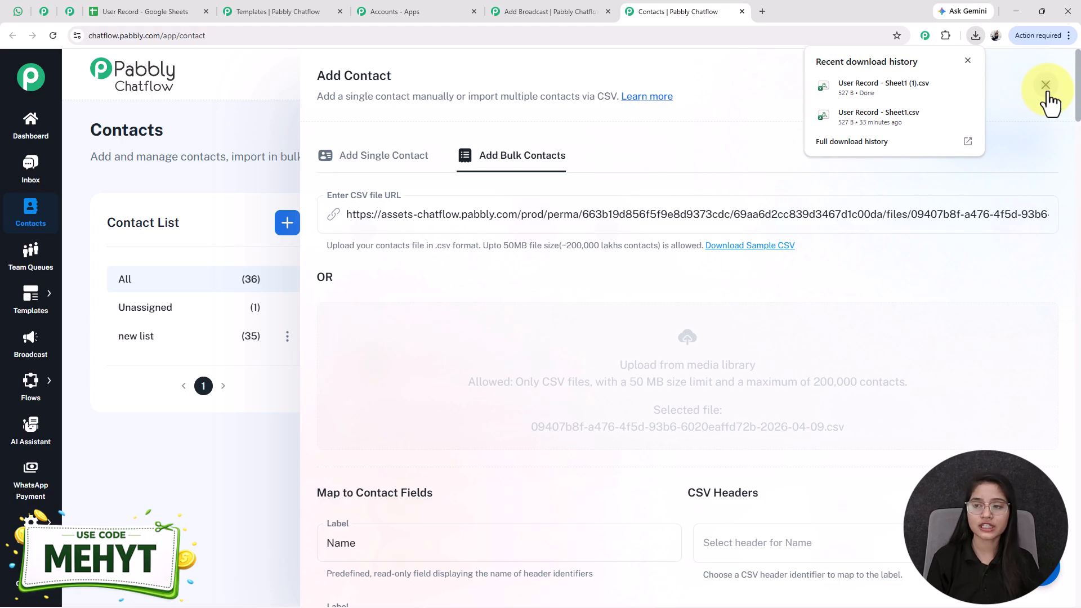
pyautogui.click(1045, 86)
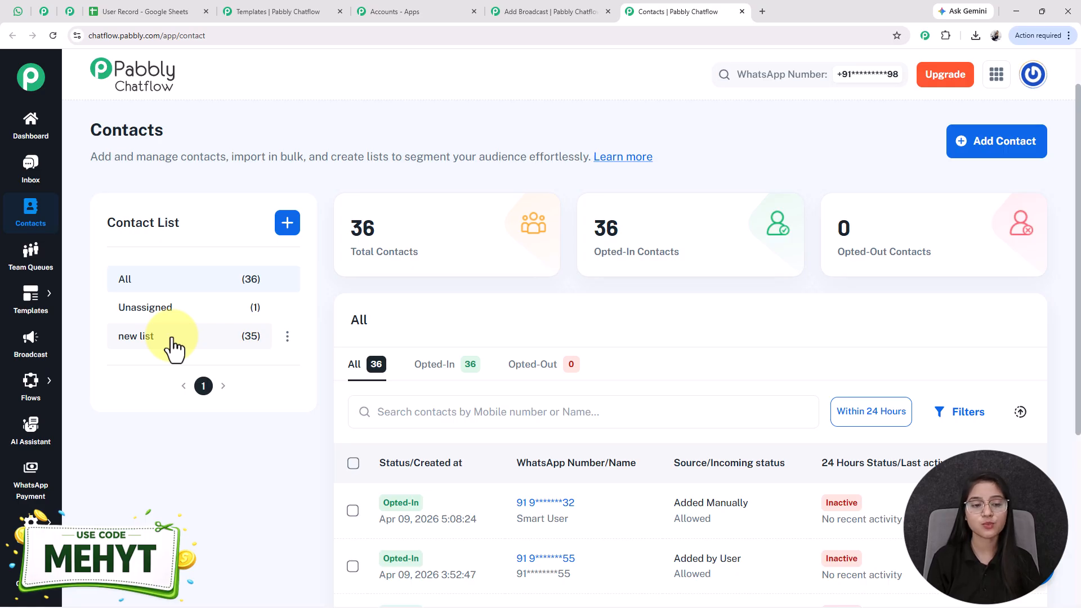
# Step: Choose new list as the contact list of the food_discount_alert broadcast, comparing it with the lists on the contacts page
pyautogui.scroll(-5, 789, 461)
pyautogui.scroll(3, 799, 472)
pyautogui.scroll(3, 799, 472)
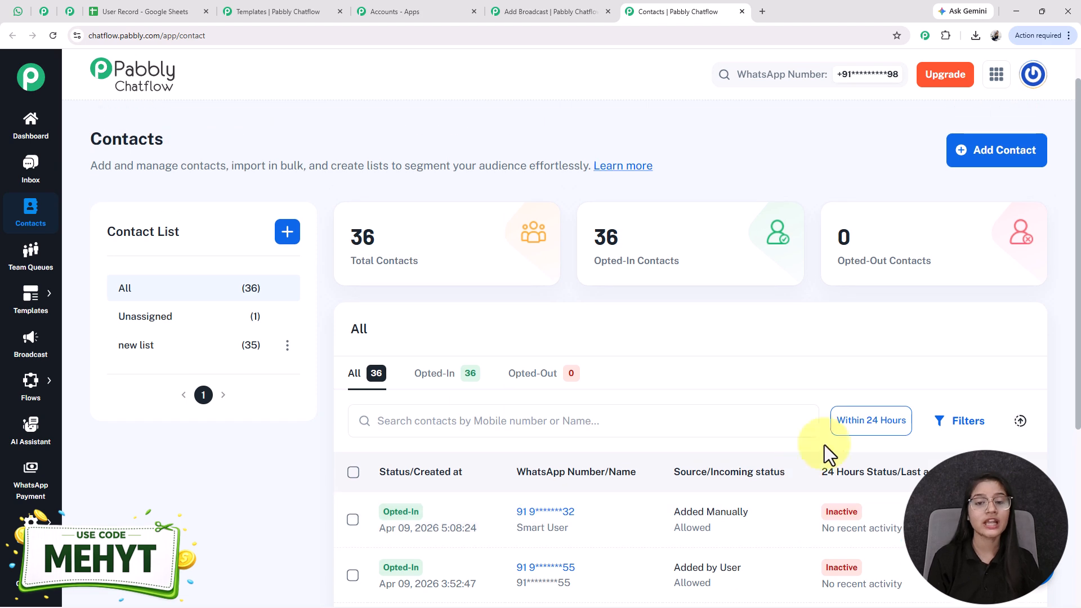
pyautogui.click(565, 12)
pyautogui.click(234, 310)
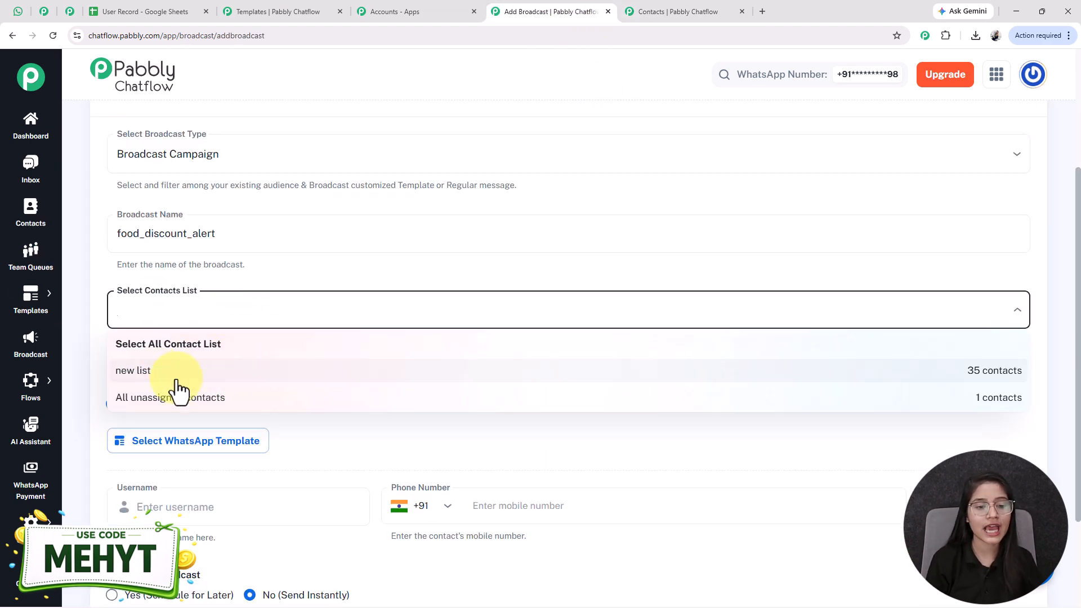
pyautogui.click(178, 373)
pyautogui.click(665, 10)
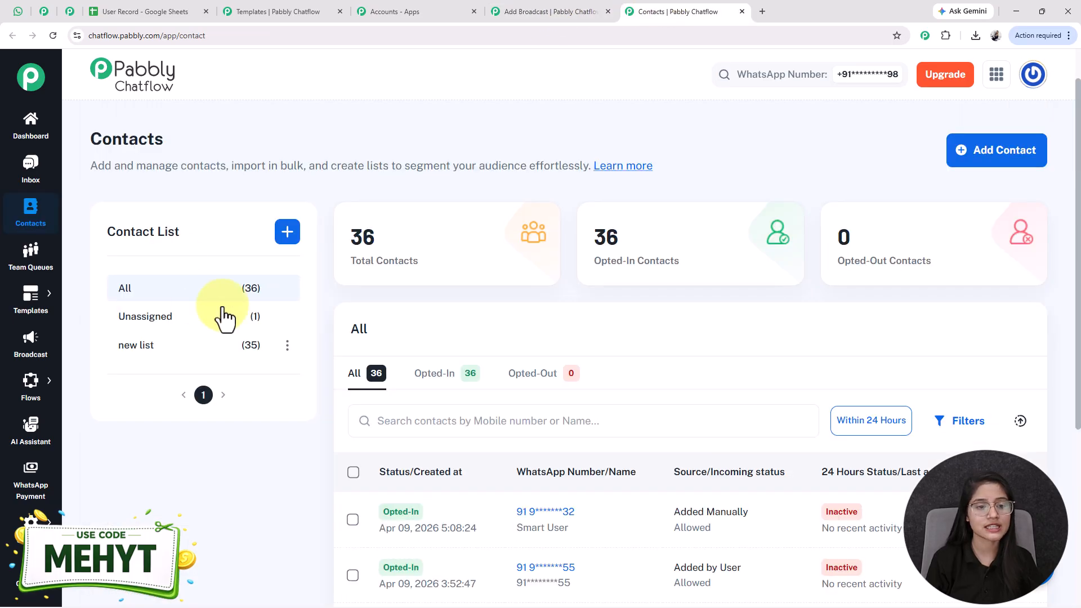
pyautogui.click(518, 10)
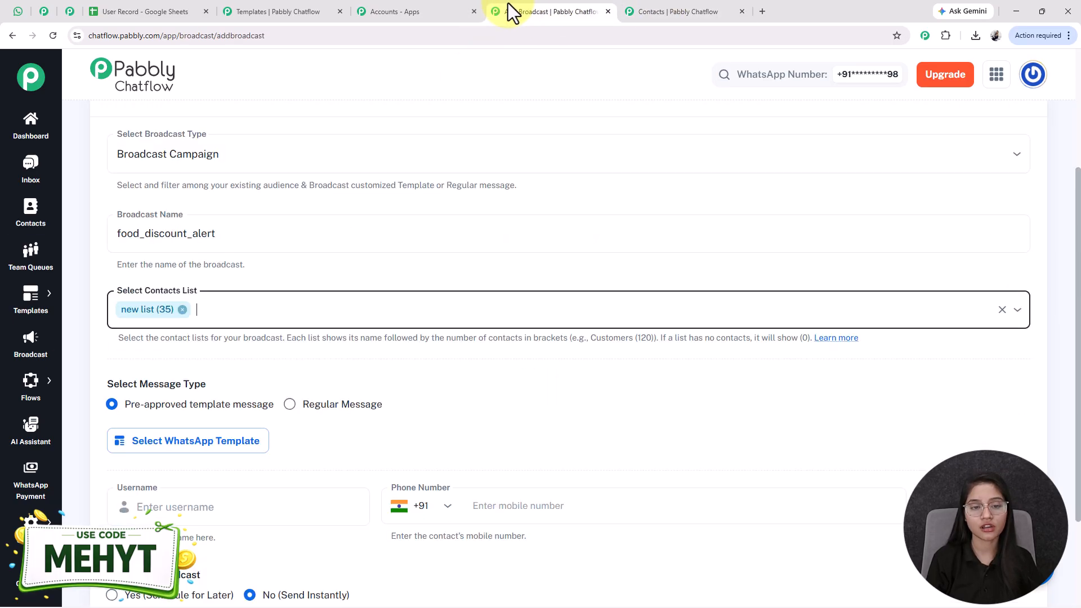
# Step: Try the Regular Message option with Text as its message type, and switch back to the pre-approved template message
pyautogui.scroll(-2, 191, 276)
pyautogui.tripleClick(191, 273)
pyautogui.click(120, 270)
pyautogui.moveTo(208, 274); pyautogui.dragTo(270, 298)
pyautogui.moveTo(381, 297)
pyautogui.mouseDown()
pyautogui.moveTo(297, 297)
pyautogui.moveTo(371, 298)
pyautogui.mouseUp()
pyautogui.click(372, 300)
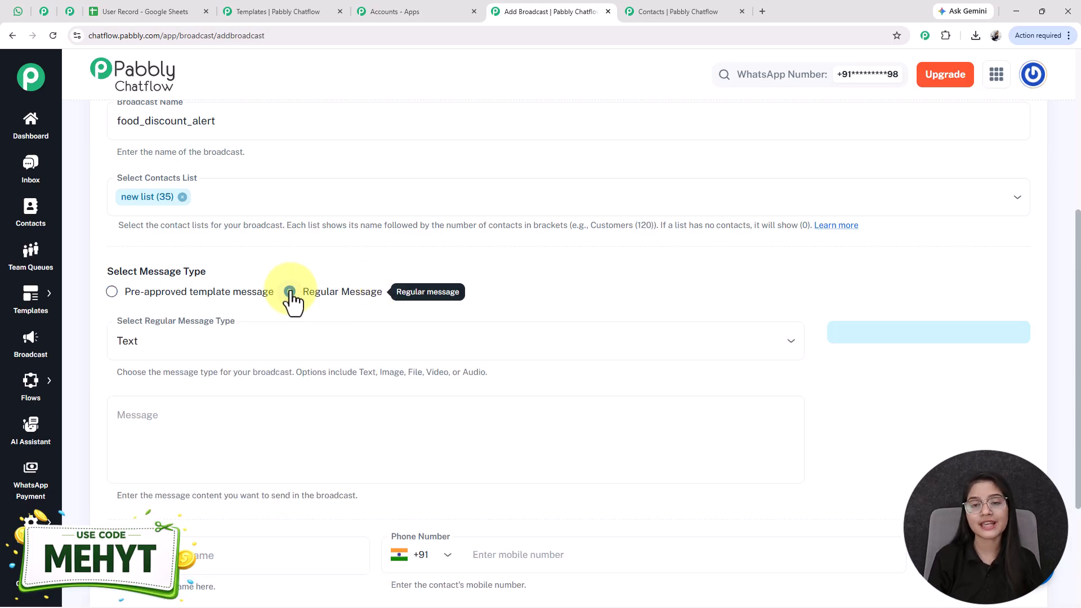
pyautogui.click(225, 338)
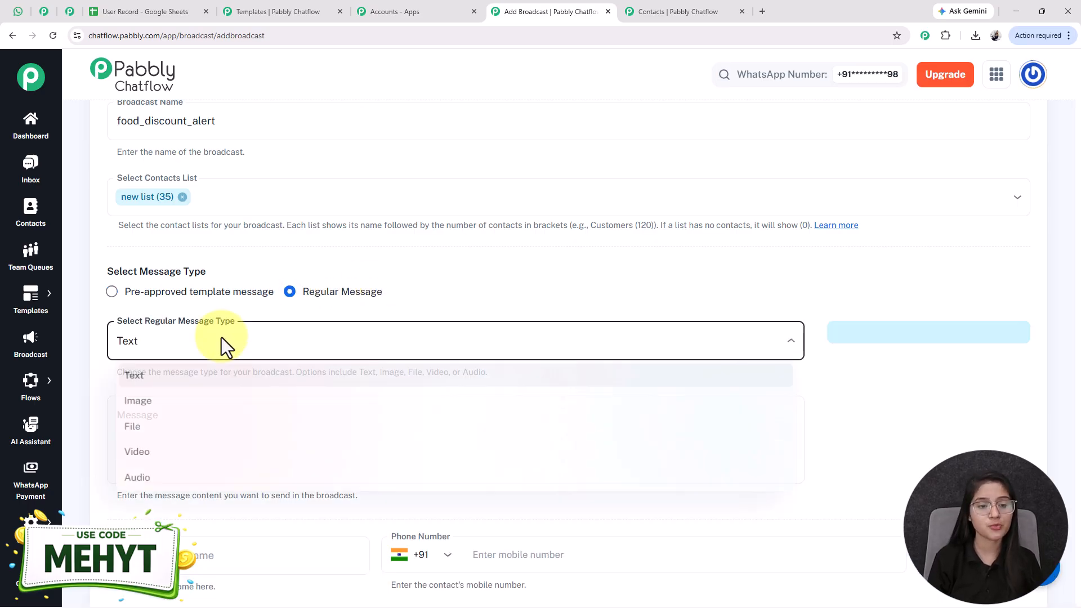
pyautogui.click(155, 388)
pyautogui.scroll(-2, 153, 360)
pyautogui.click(156, 336)
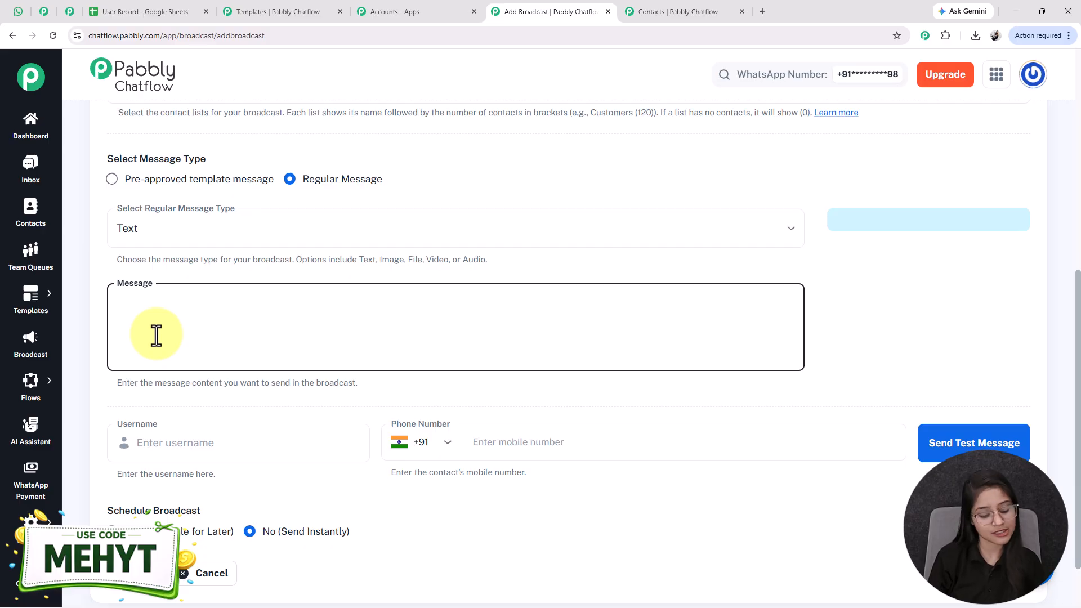
pyautogui.scroll(2, 169, 315)
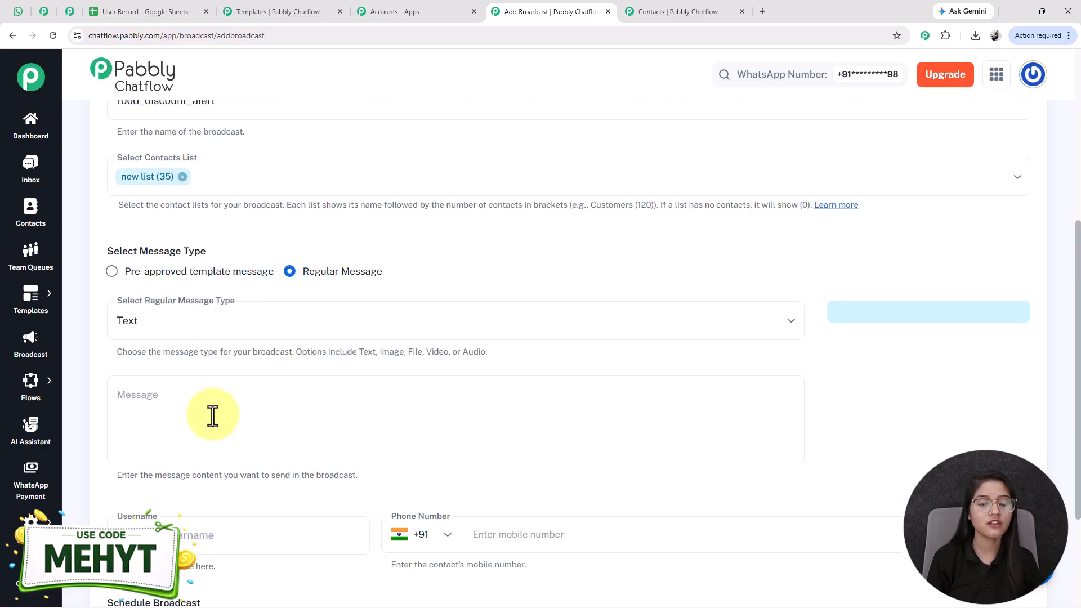
pyautogui.click(110, 272)
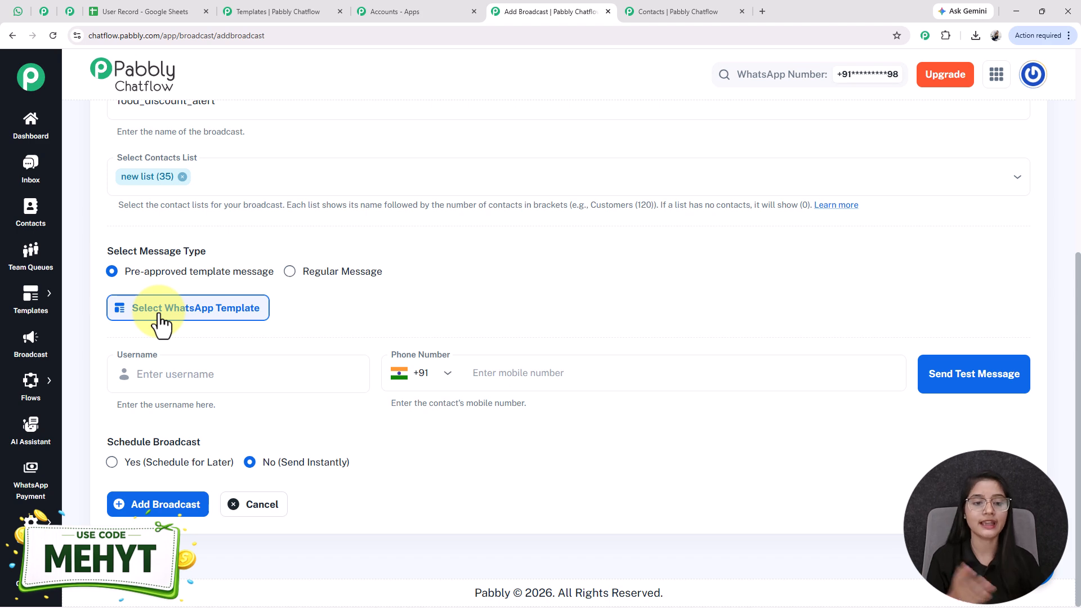
# Step: Search the approved WhatsApp templates for food and select the food_discount_alert template for the broadcast
pyautogui.click(188, 320)
pyautogui.click(325, 193)
pyautogui.write('food')
pyautogui.moveTo(303, 287); pyautogui.dragTo(224, 292)
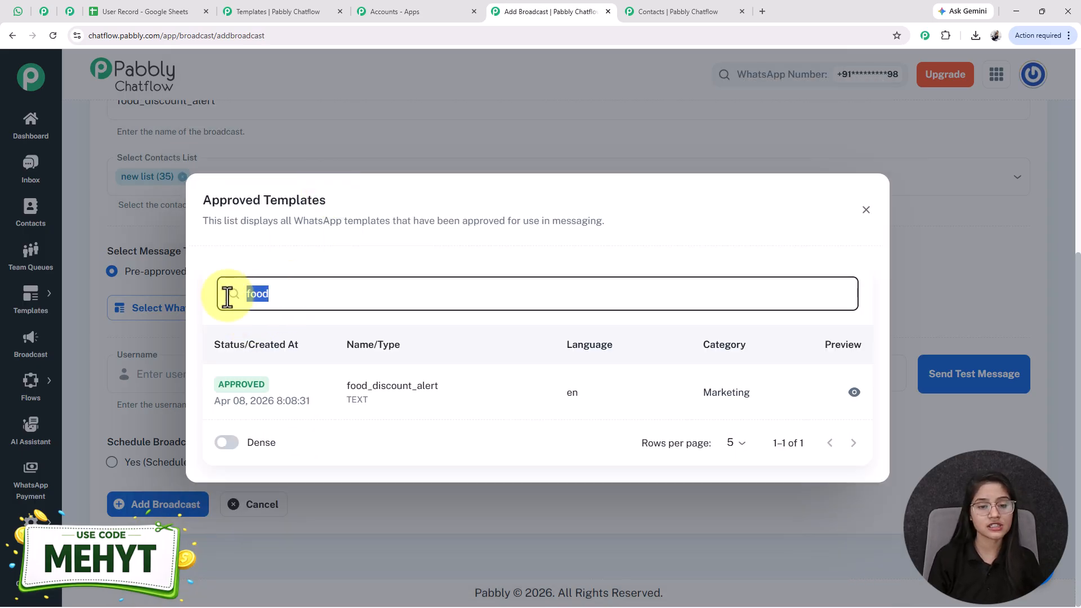
pyautogui.click(371, 403)
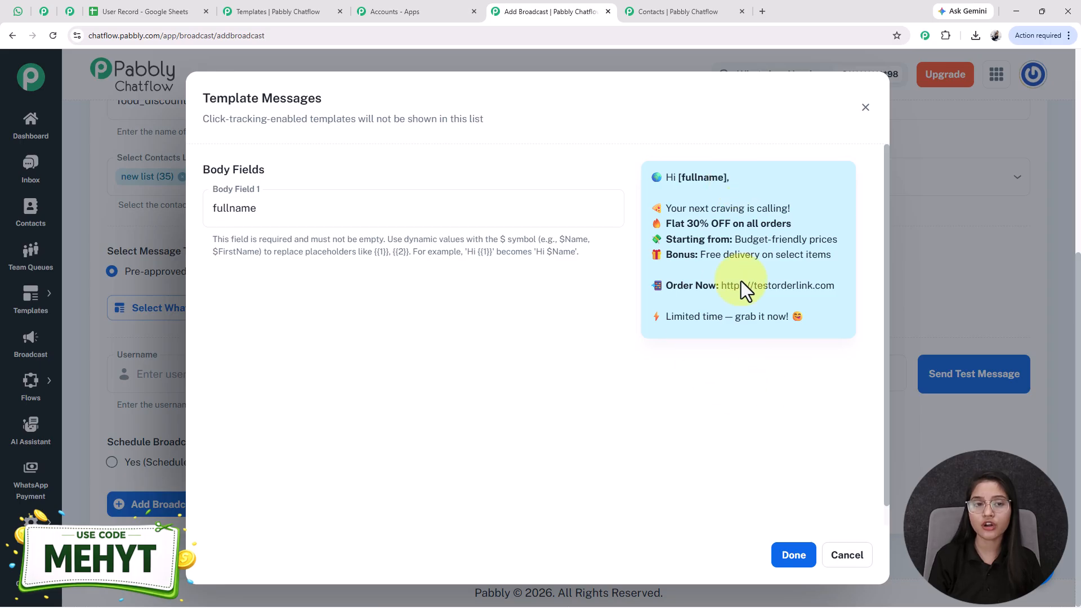
# Step: Set Body Field 1 of the template message to $Name and save it to the broadcast
pyautogui.doubleClick(222, 208)
pyautogui.write('$Name')
pyautogui.tripleClick(227, 208)
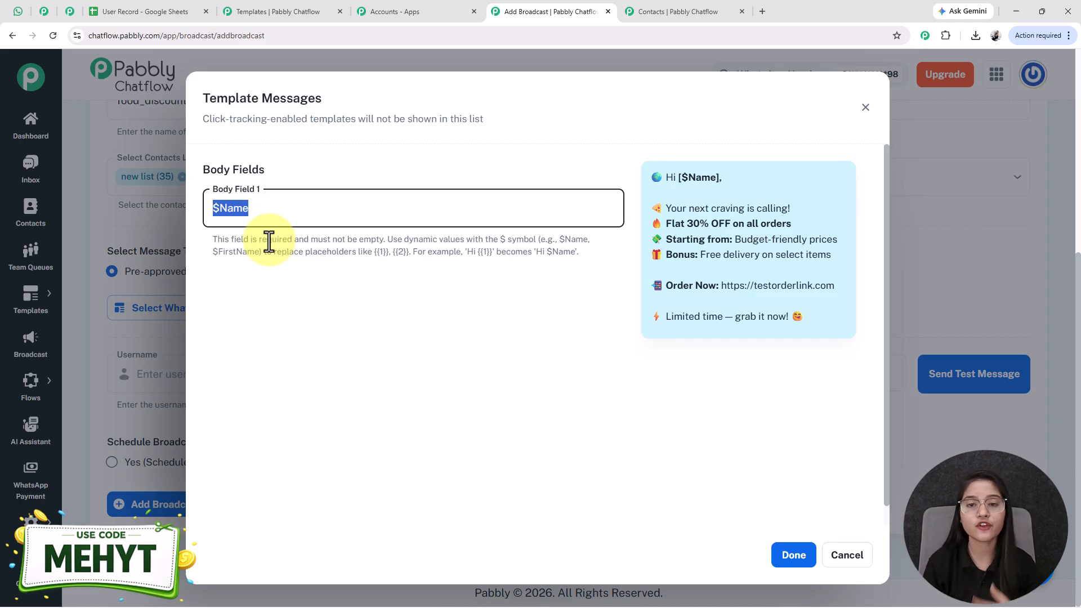
pyautogui.click(155, 12)
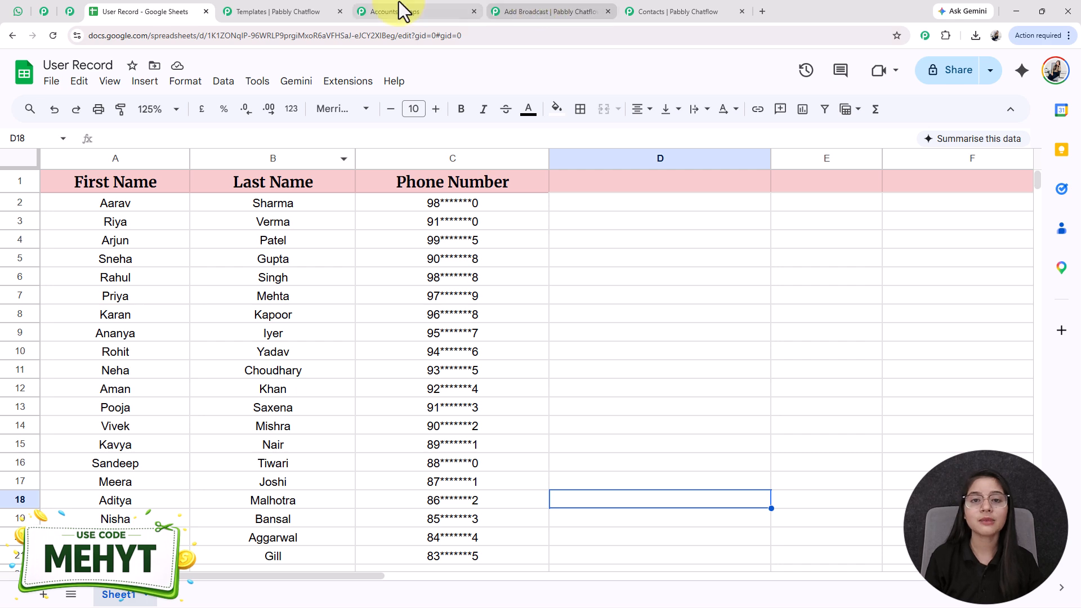
pyautogui.click(521, 11)
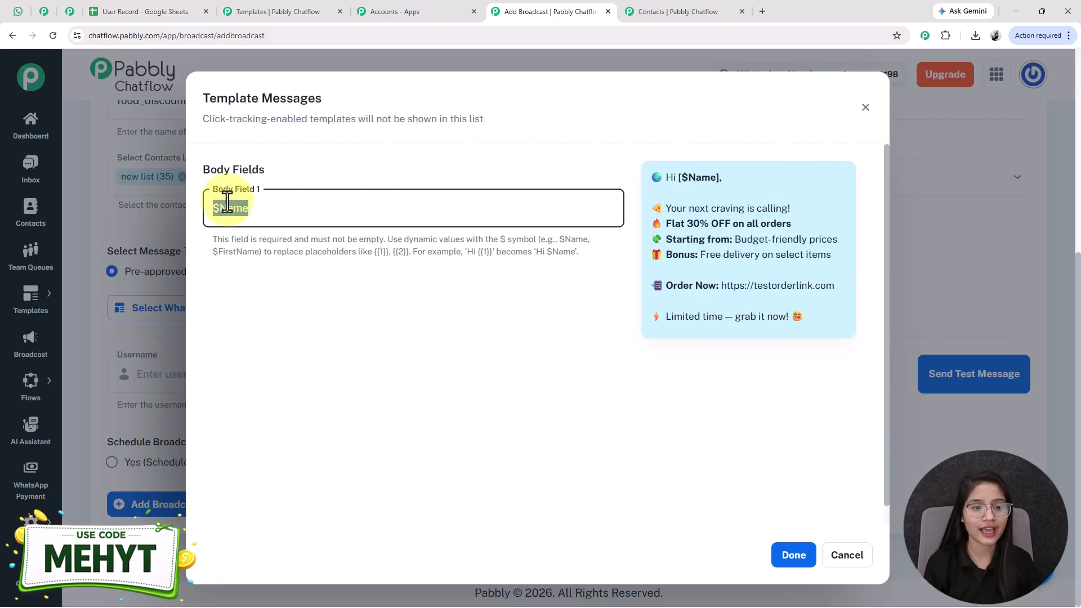
pyautogui.click(794, 555)
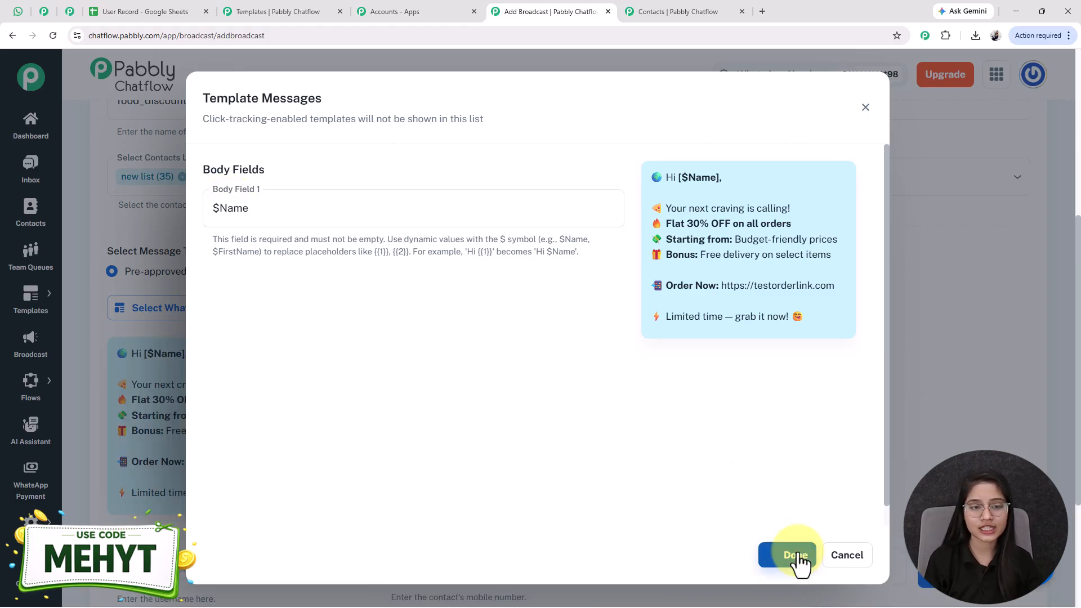
# Step: Open the Chatflow templates page in a separate browser tab, keeping the broadcast form open
pyautogui.scroll(-2, 191, 353)
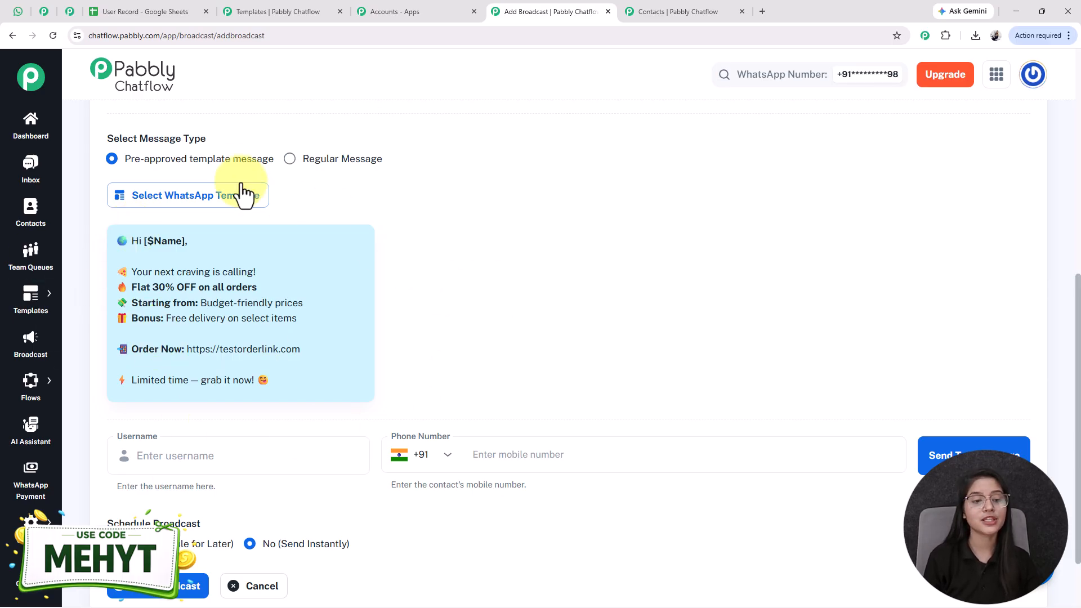
pyautogui.moveTo(34, 298)
pyautogui.rightClick(113, 286)
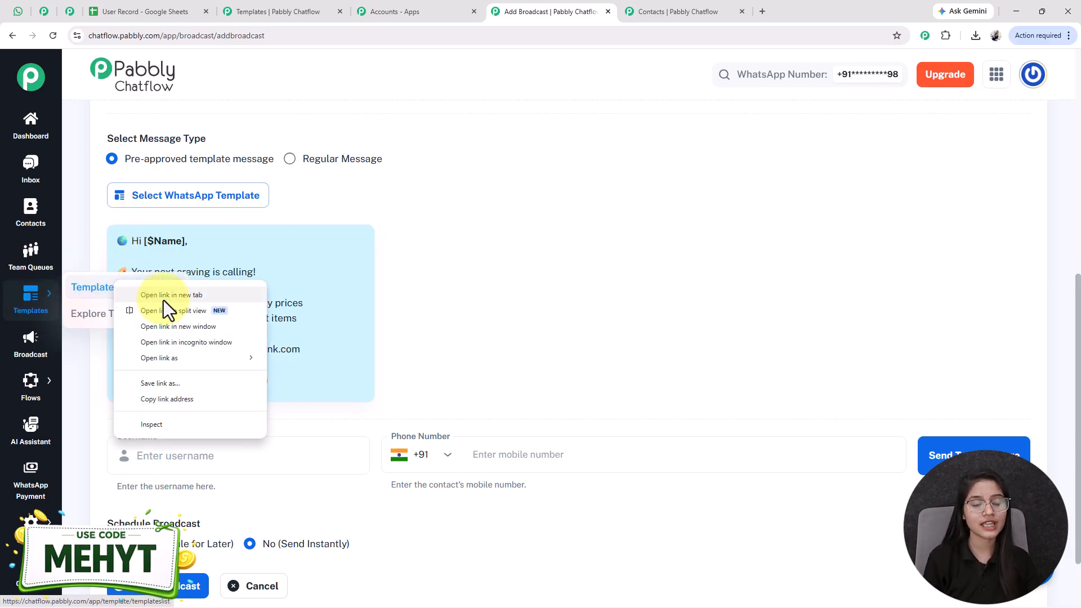
pyautogui.click(163, 297)
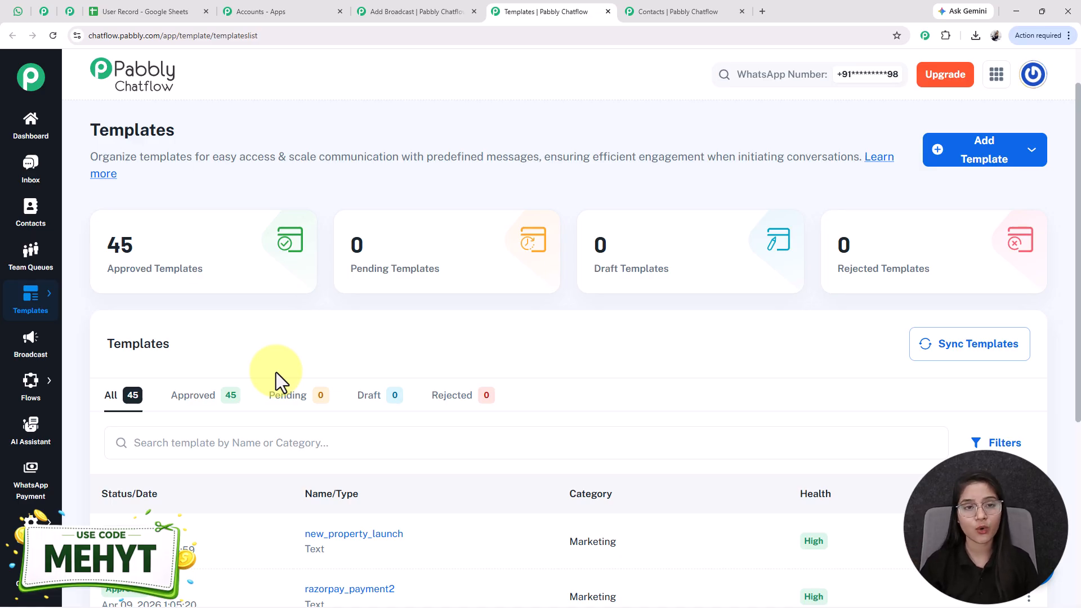
# Step: Examine the names, approval status and categories of the existing WhatsApp templates, including the second page of the list
pyautogui.scroll(-5, 276, 373)
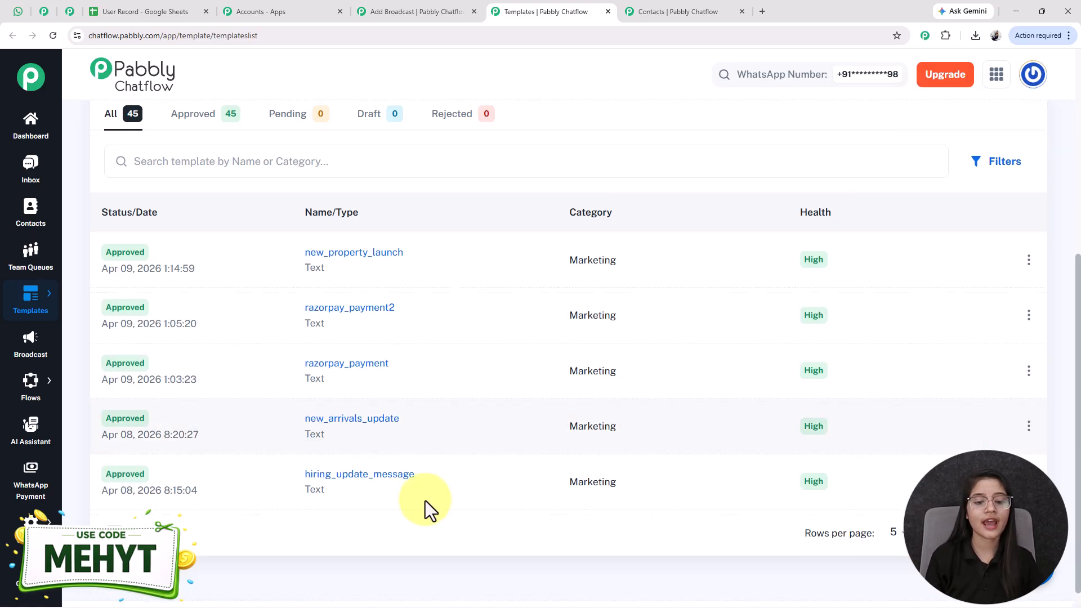
pyautogui.click(402, 439)
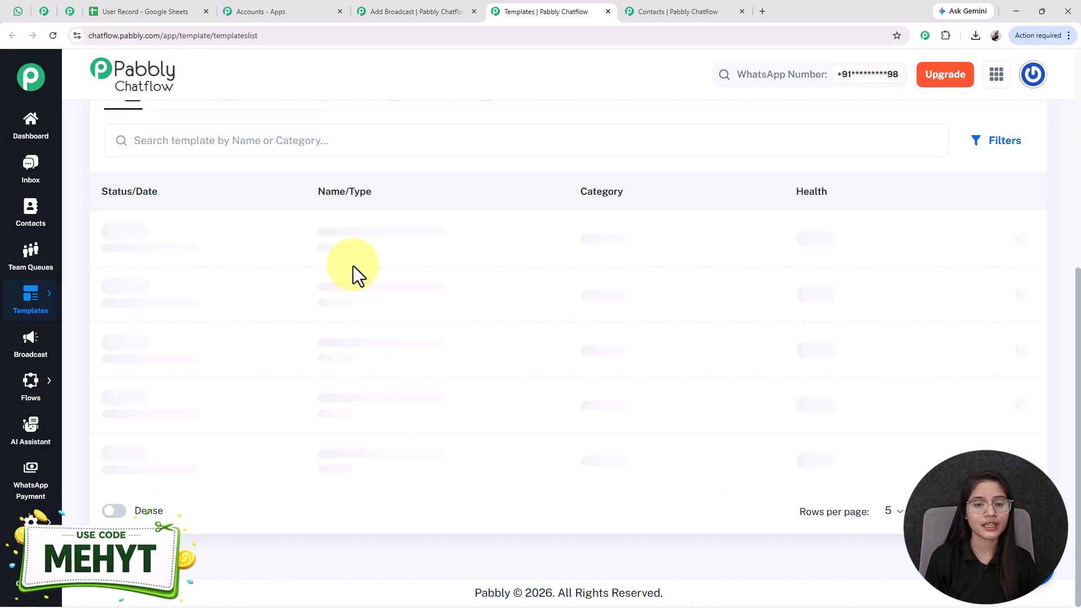
pyautogui.click(363, 240)
pyautogui.click(282, 273)
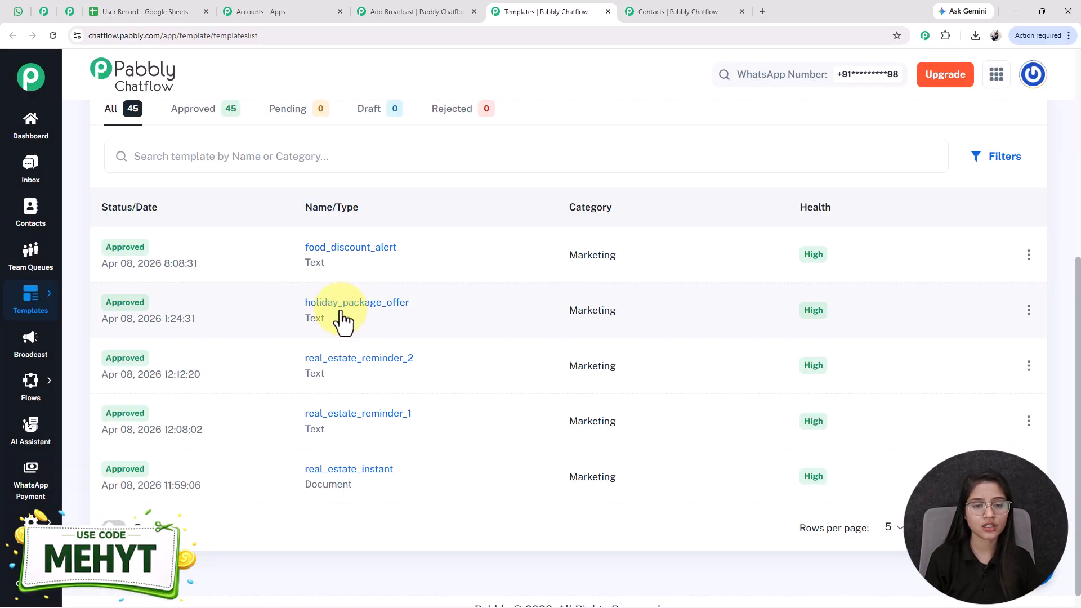
pyautogui.click(340, 313)
pyautogui.click(291, 321)
pyautogui.click(333, 372)
pyautogui.click(271, 359)
pyautogui.scroll(1, 409, 502)
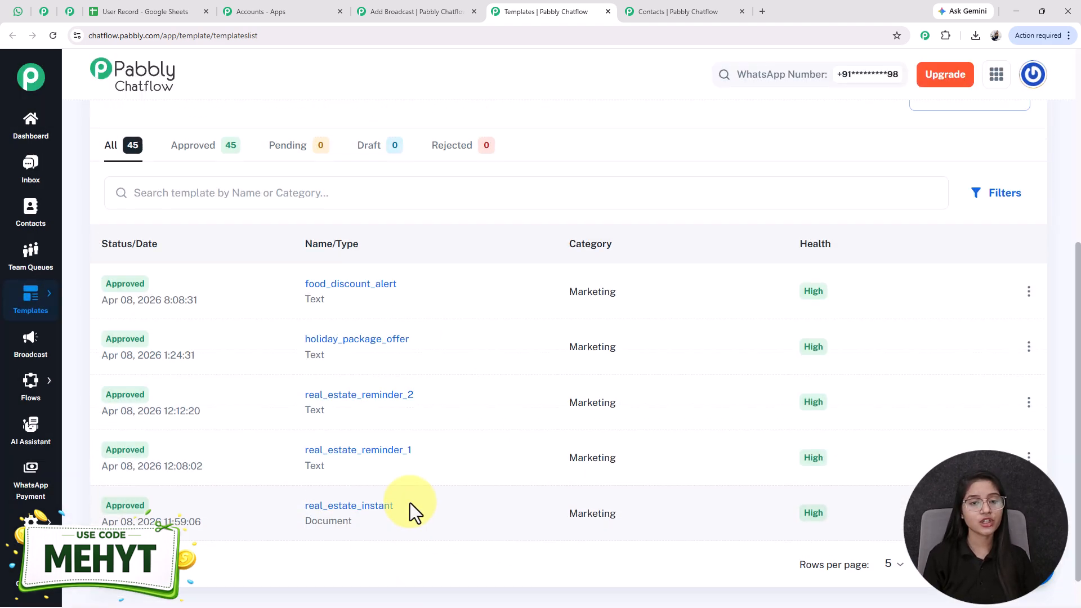
# Step: Return to the broadcast form and send a test message to username Test User, entering the recipient's mobile number
pyautogui.scroll(5, 410, 502)
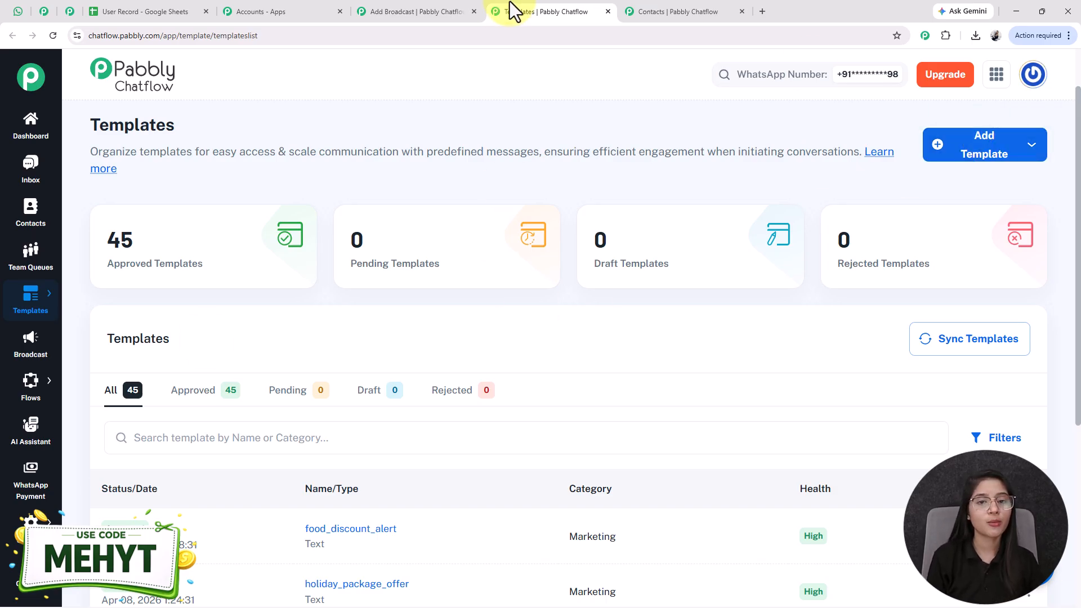
pyautogui.click(433, 11)
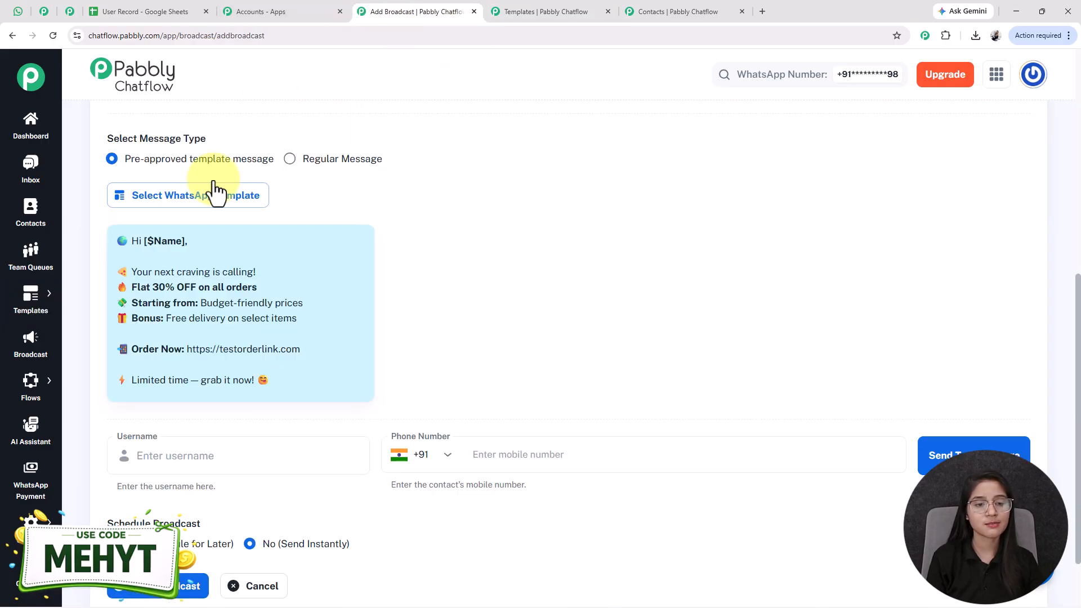
pyautogui.moveTo(102, 229); pyautogui.dragTo(278, 368)
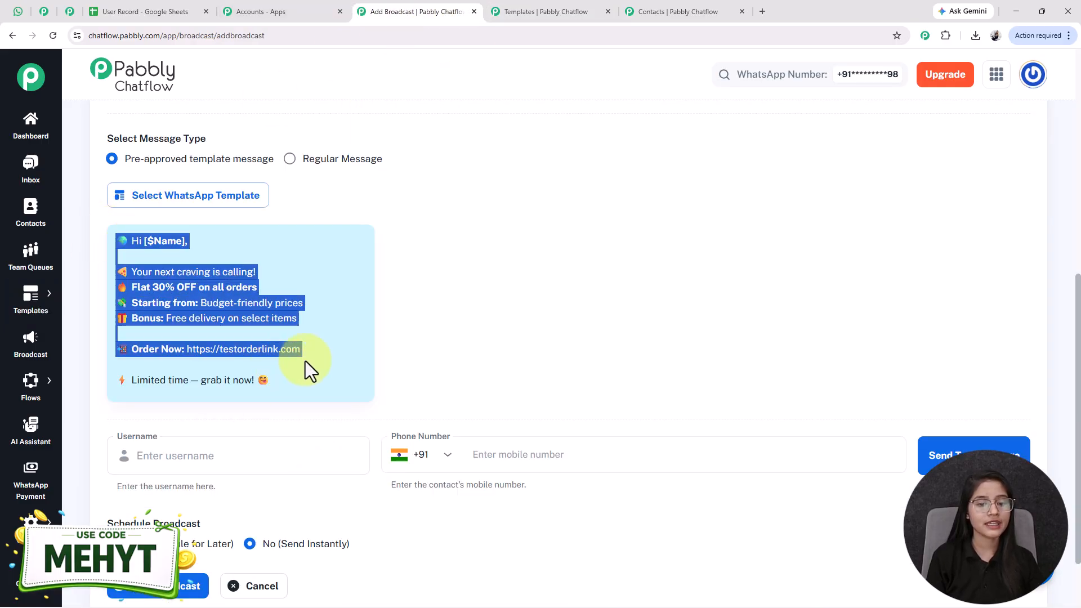
pyautogui.click(278, 424)
pyautogui.click(203, 456)
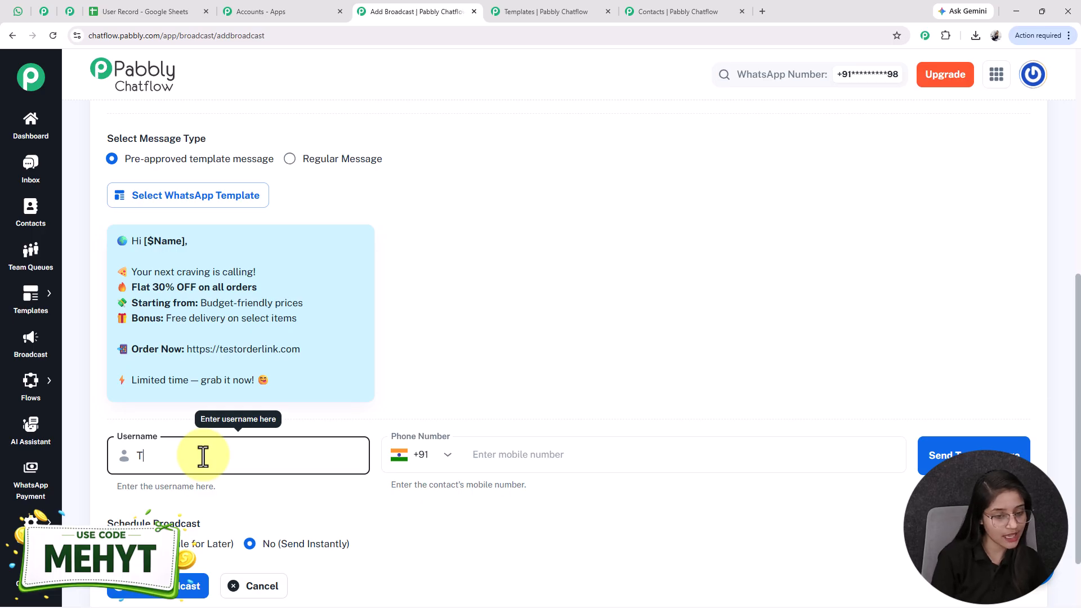
pyautogui.write('t User')
pyautogui.moveTo(116, 241); pyautogui.dragTo(316, 396)
pyautogui.moveTo(103, 274); pyautogui.dragTo(290, 395)
pyautogui.click(629, 363)
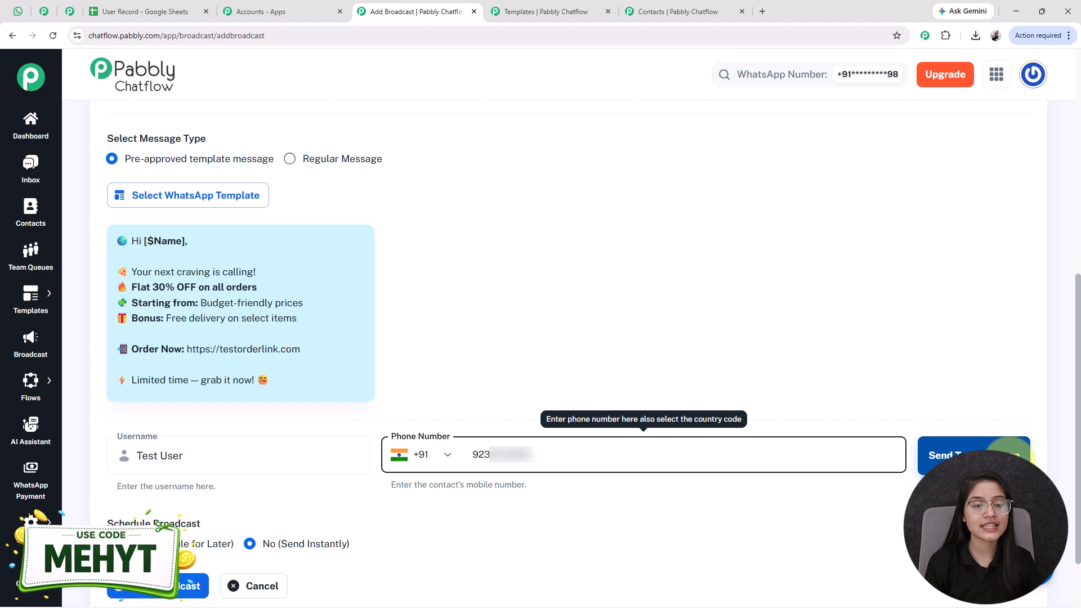
pyautogui.click(1007, 453)
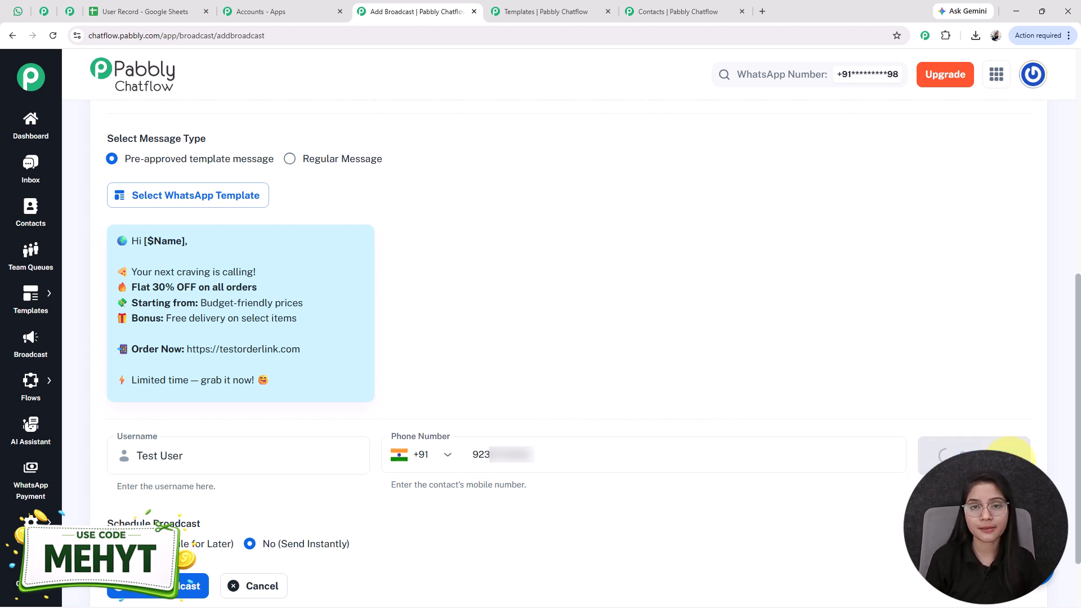
pyautogui.moveTo(951, 90); pyautogui.dragTo(1035, 96)
# Step: Open the Pabbly Chatflow Broadcast chat in WhatsApp Web and compare the received test message with the food_discount_alert template
pyautogui.click(18, 11)
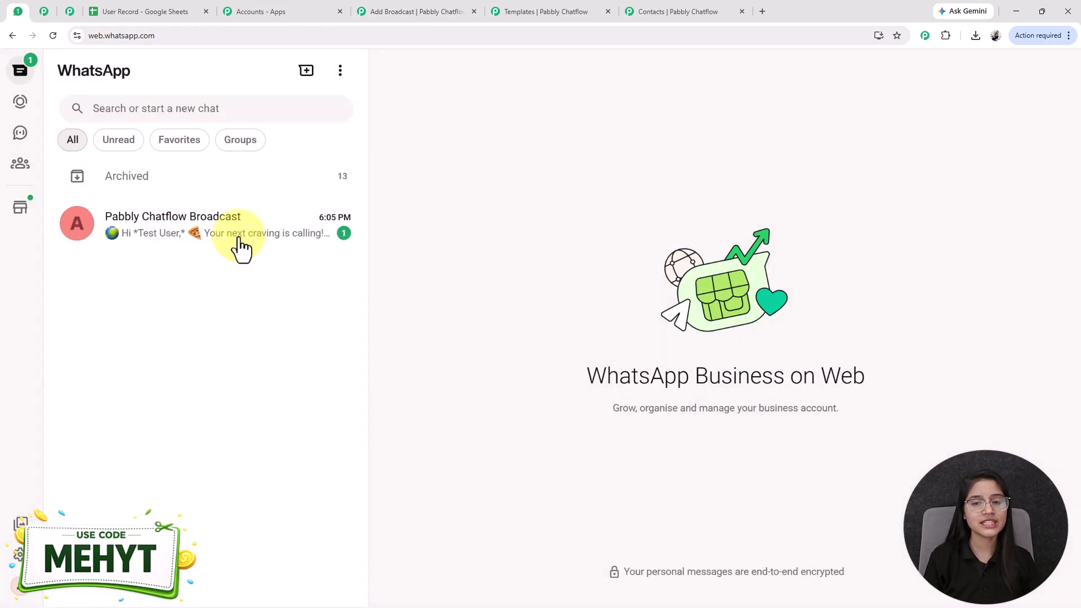
pyautogui.click(174, 237)
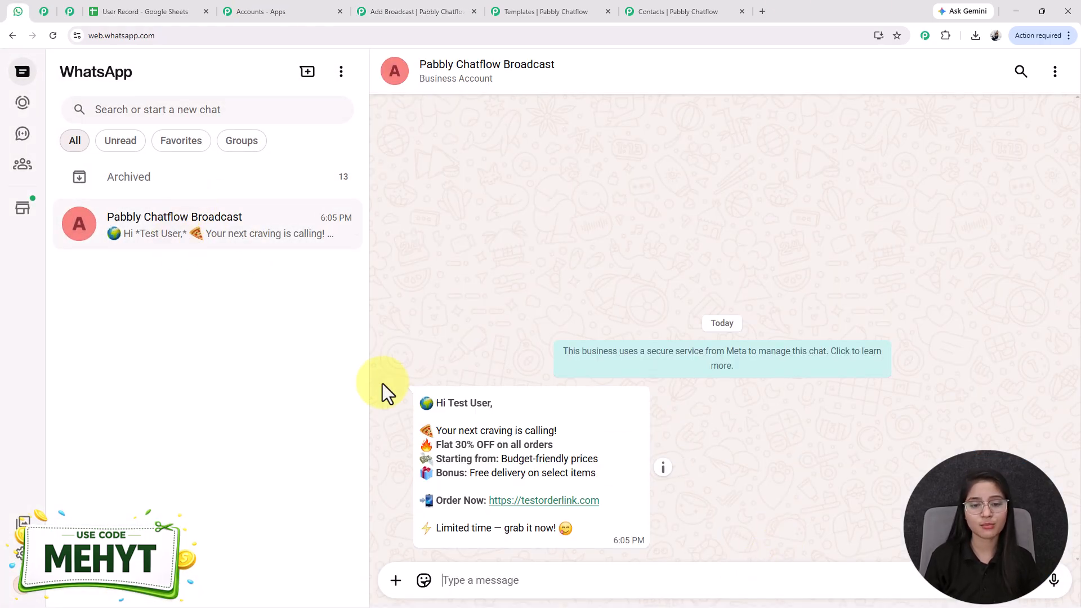
pyautogui.moveTo(449, 403); pyautogui.dragTo(515, 420)
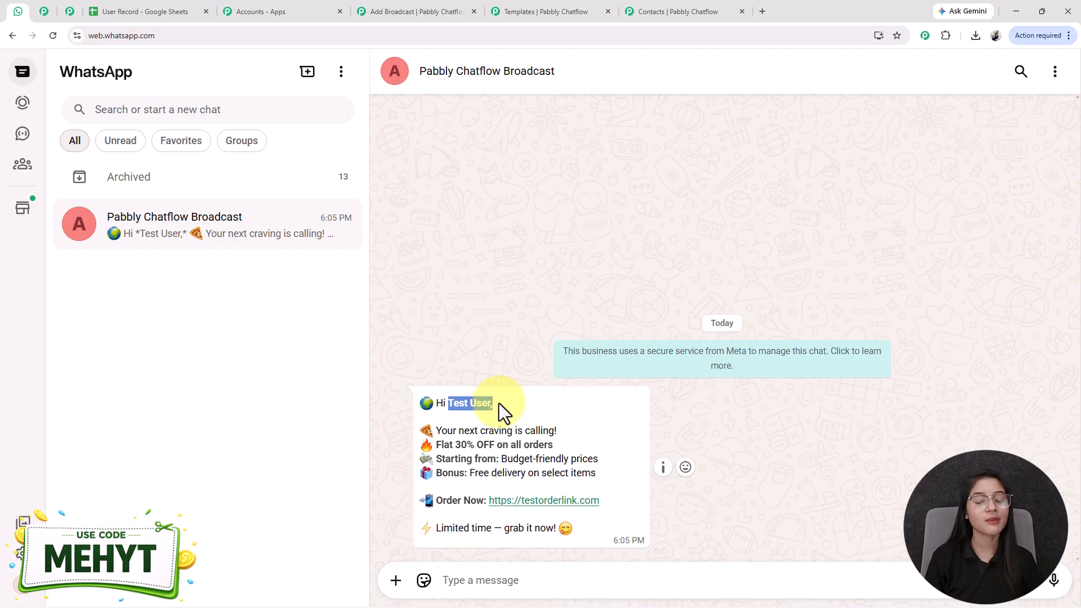
pyautogui.click(415, 398)
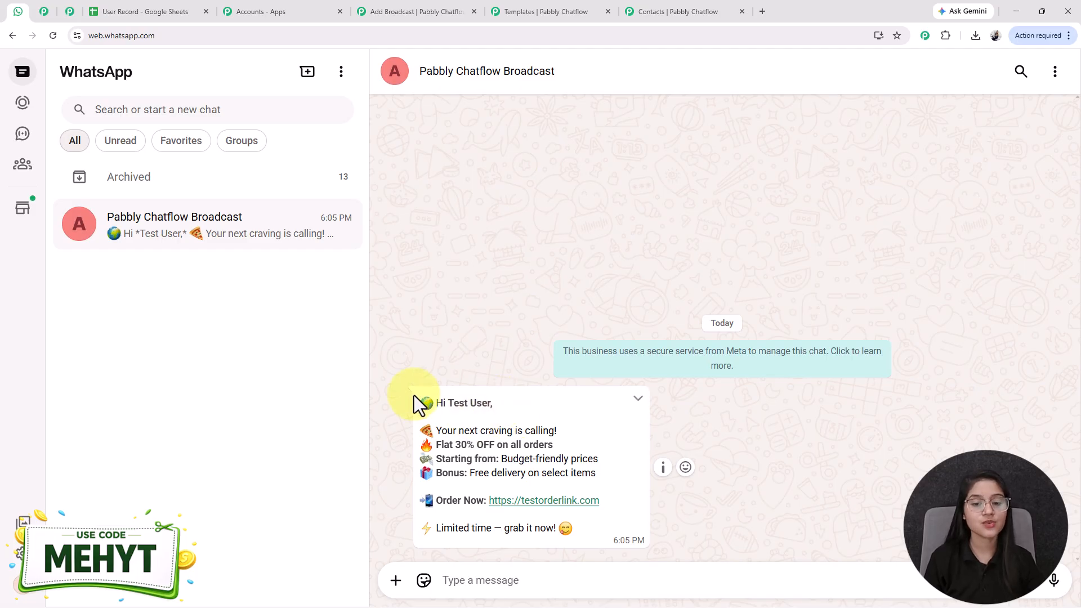
pyautogui.click(580, 7)
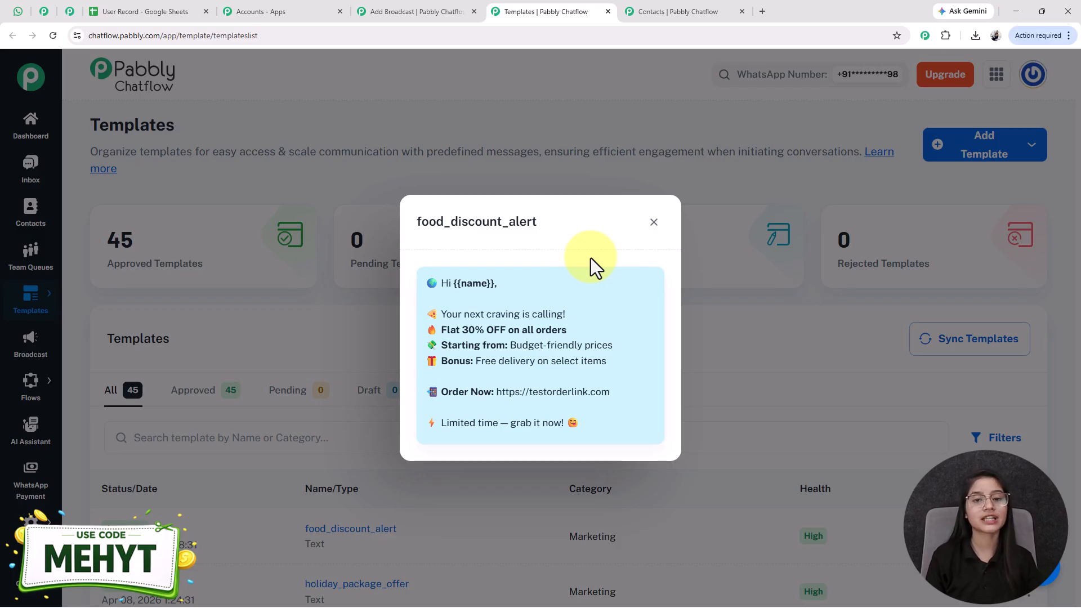
# Step: Return to the broadcast form and schedule the broadcast for 04/10/2026 at 06:00 PM instead of sending it instantly
pyautogui.click(439, 19)
pyautogui.scroll(-1, 116, 319)
pyautogui.moveTo(111, 442); pyautogui.dragTo(262, 473)
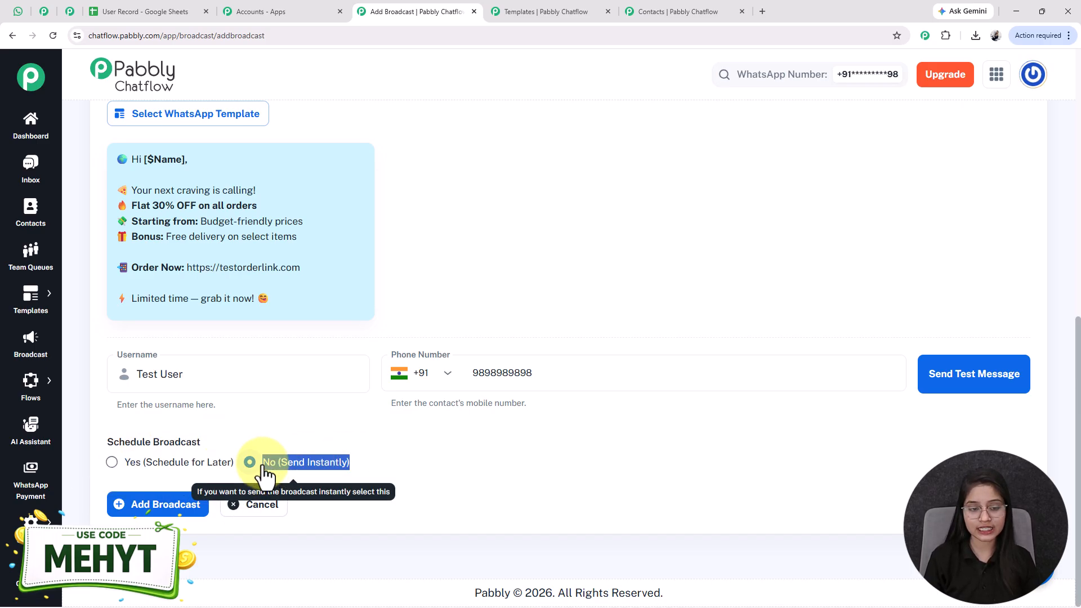
pyautogui.click(112, 463)
pyautogui.scroll(-2, 198, 445)
pyautogui.click(241, 438)
pyautogui.click(1014, 438)
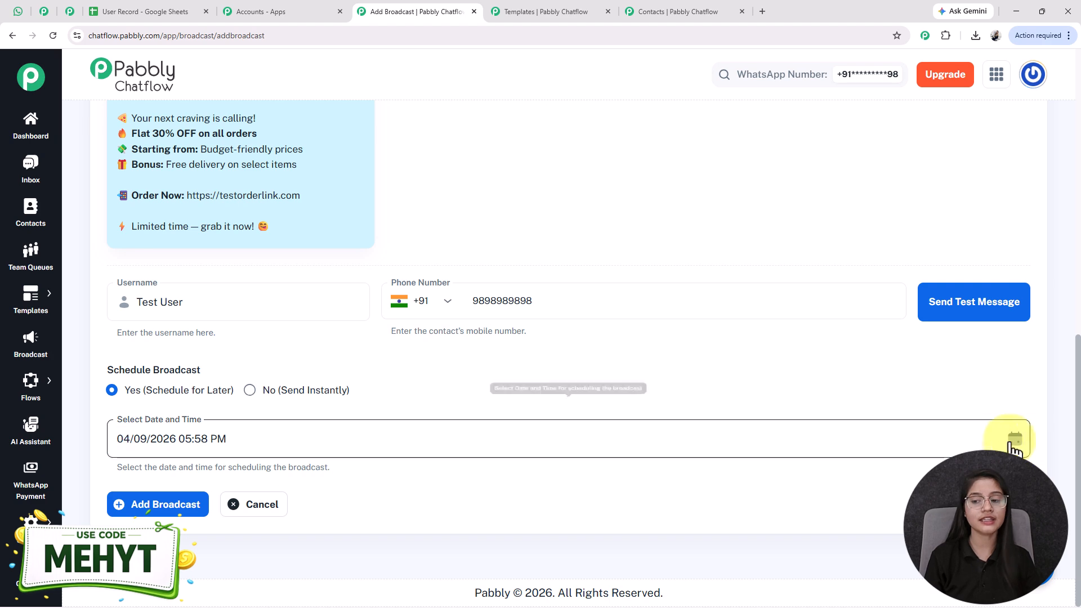
pyautogui.click(276, 232)
pyautogui.click(352, 170)
pyautogui.click(392, 147)
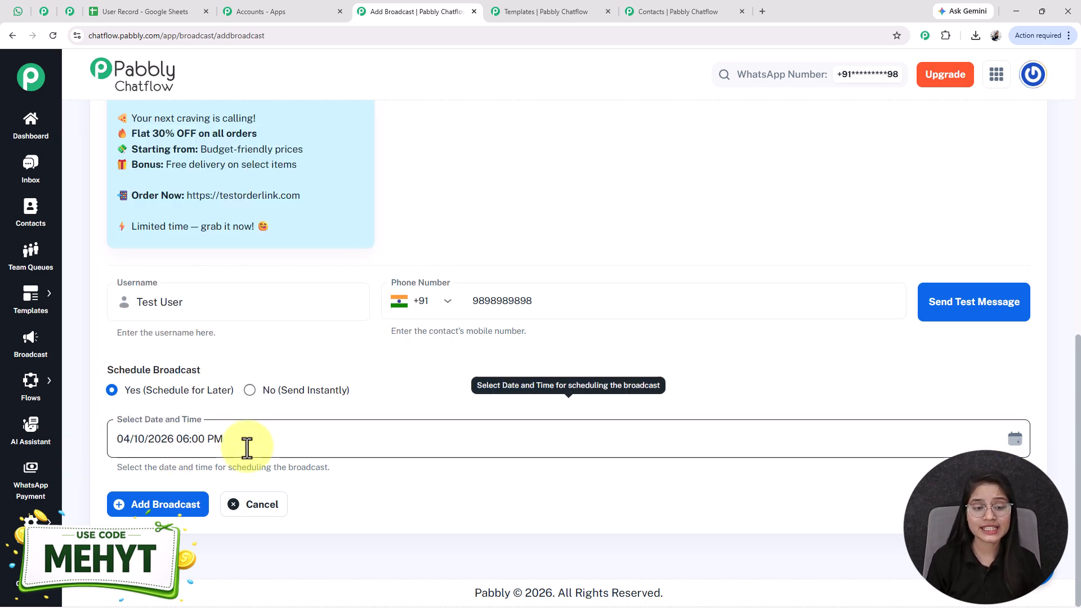
# Step: Review the broadcast form from the contact list to the schedule and add the broadcast
pyautogui.scroll(5, 229, 456)
pyautogui.scroll(-3, 229, 450)
pyautogui.scroll(5, 295, 280)
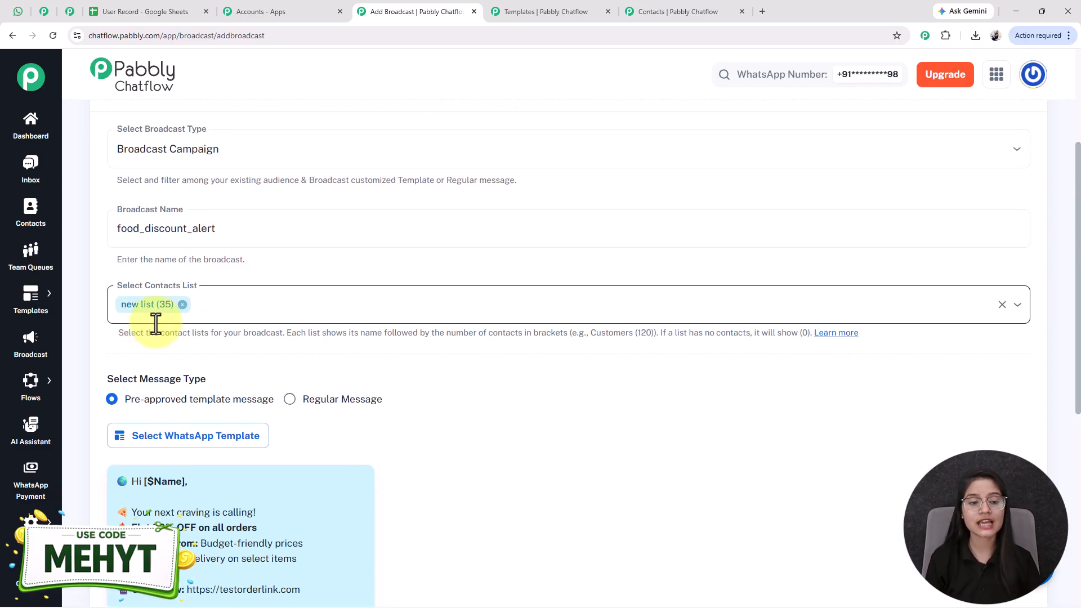
pyautogui.scroll(-4, 156, 324)
pyautogui.scroll(-2, 156, 324)
pyautogui.scroll(-2, 157, 323)
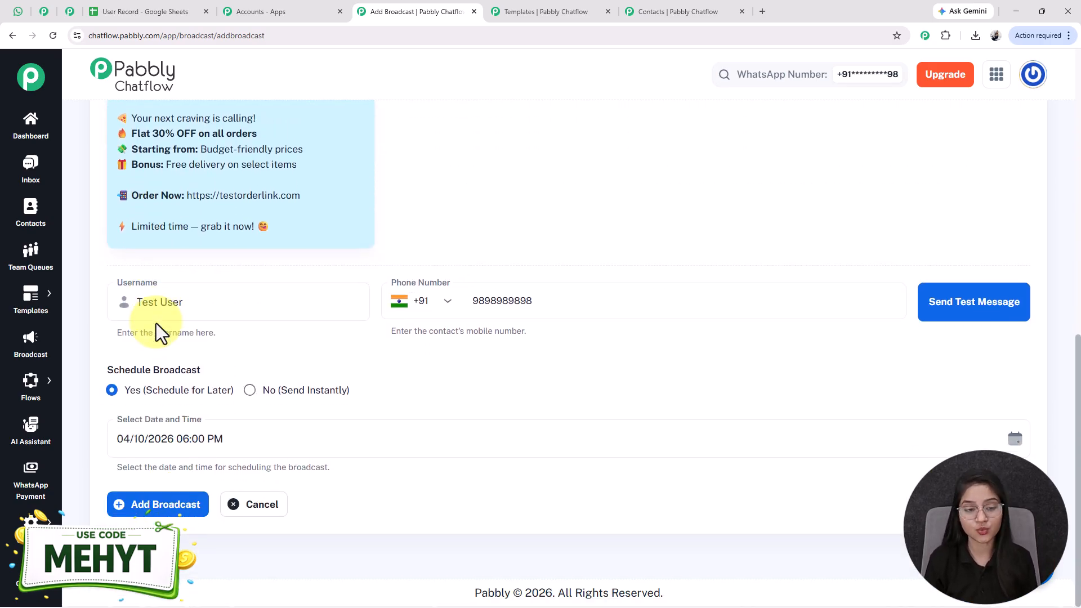
pyautogui.click(163, 504)
pyautogui.moveTo(901, 92); pyautogui.dragTo(1039, 97)
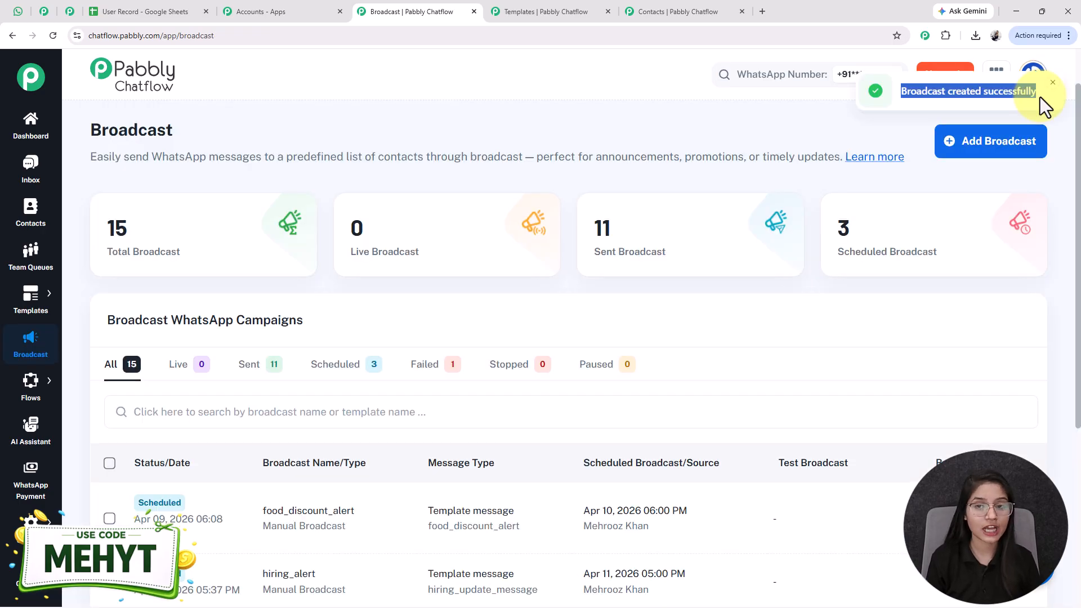
# Step: Check the food_discount_alert broadcast's scheduled time, examine the delivery statuses and receivers list in its report, and close the report
pyautogui.scroll(-2, 265, 514)
pyautogui.moveTo(583, 398); pyautogui.dragTo(701, 398)
pyautogui.click(701, 399)
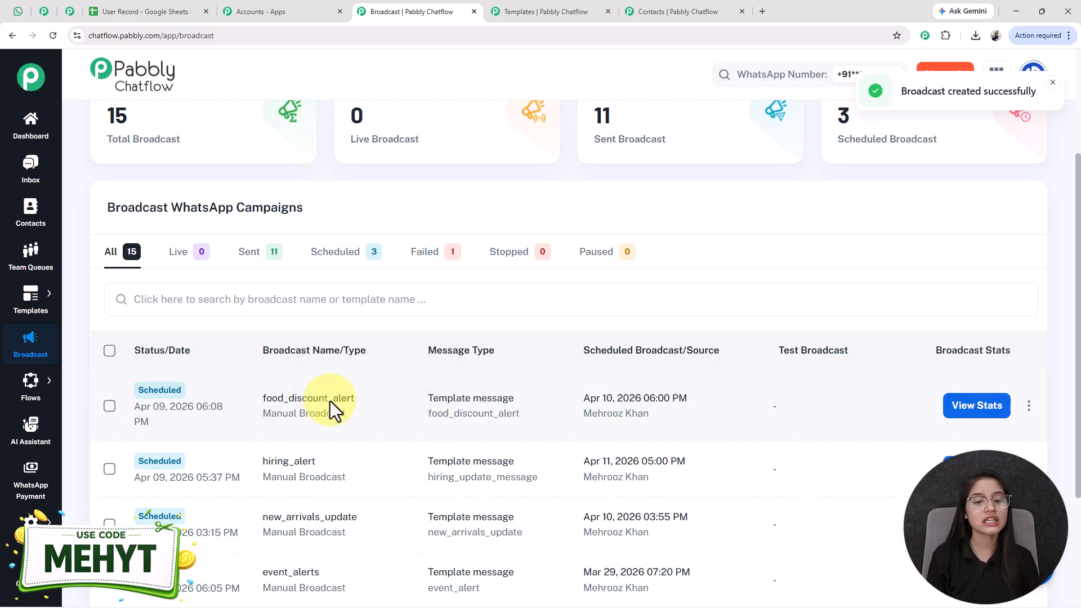
pyautogui.click(987, 411)
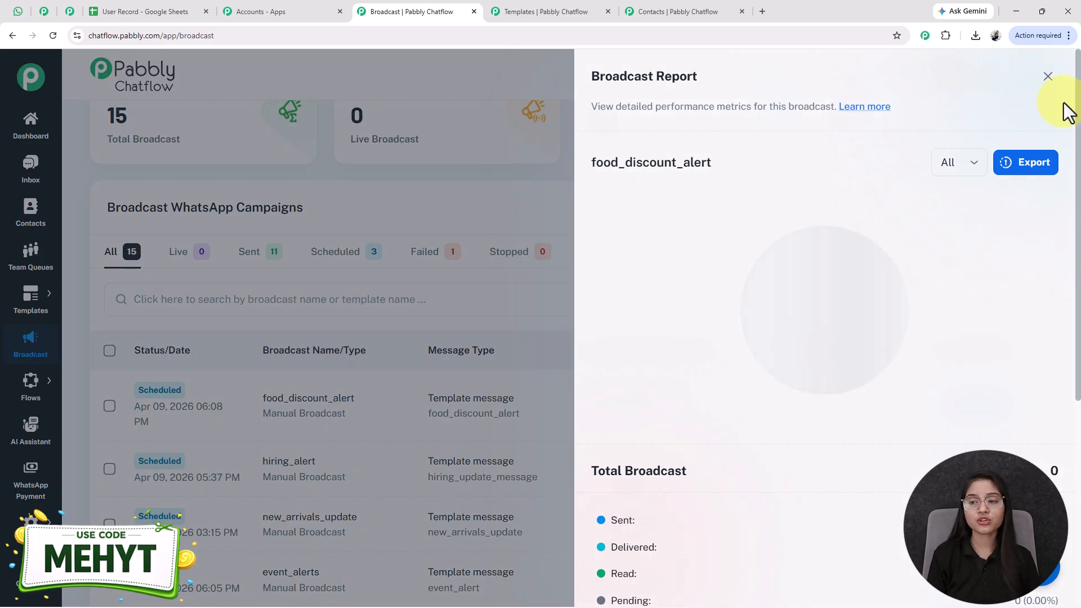
pyautogui.scroll(-4, 1015, 203)
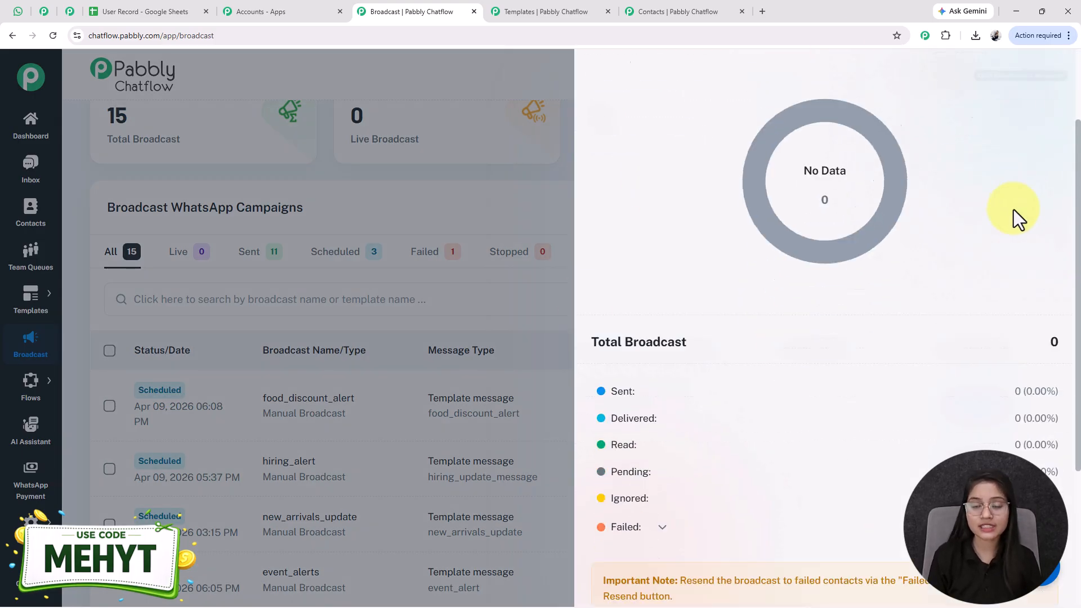
pyautogui.moveTo(593, 303); pyautogui.dragTo(647, 445)
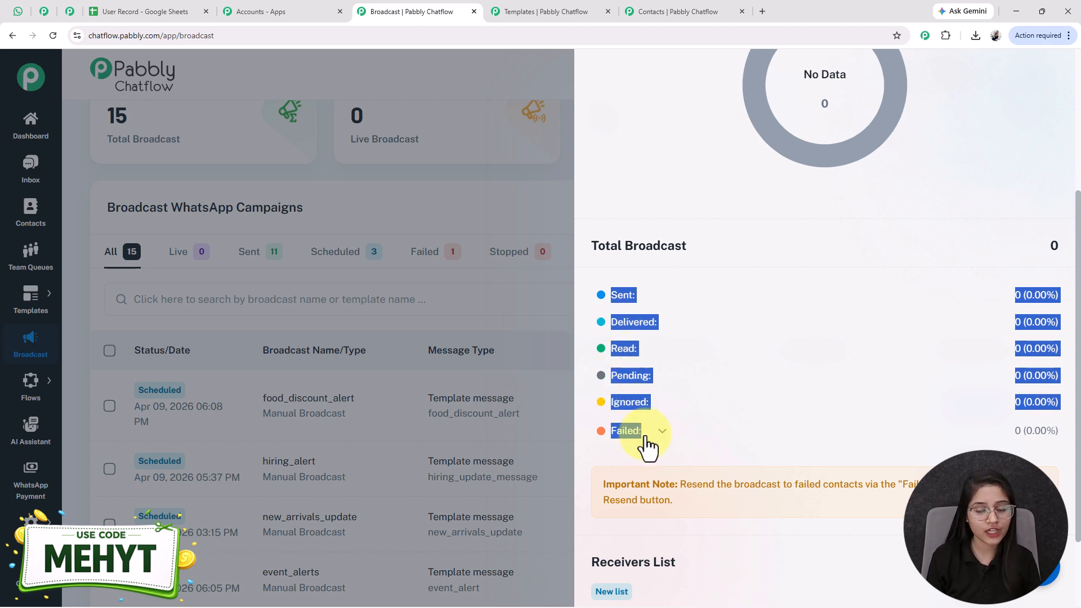
pyautogui.click(640, 378)
pyautogui.scroll(-2, 653, 361)
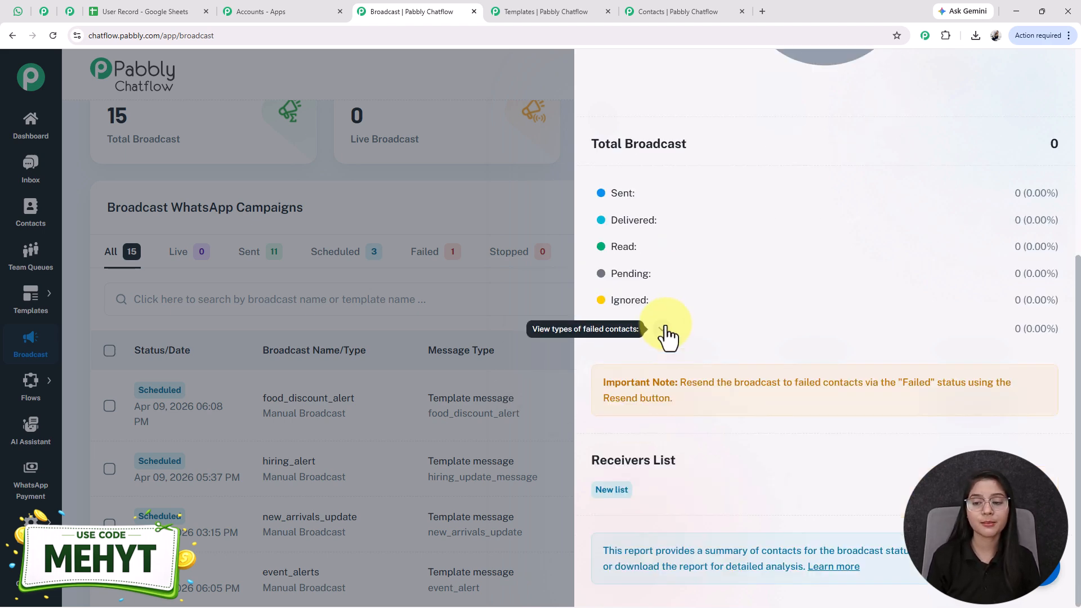
pyautogui.scroll(6, 1050, 82)
pyautogui.click(1046, 75)
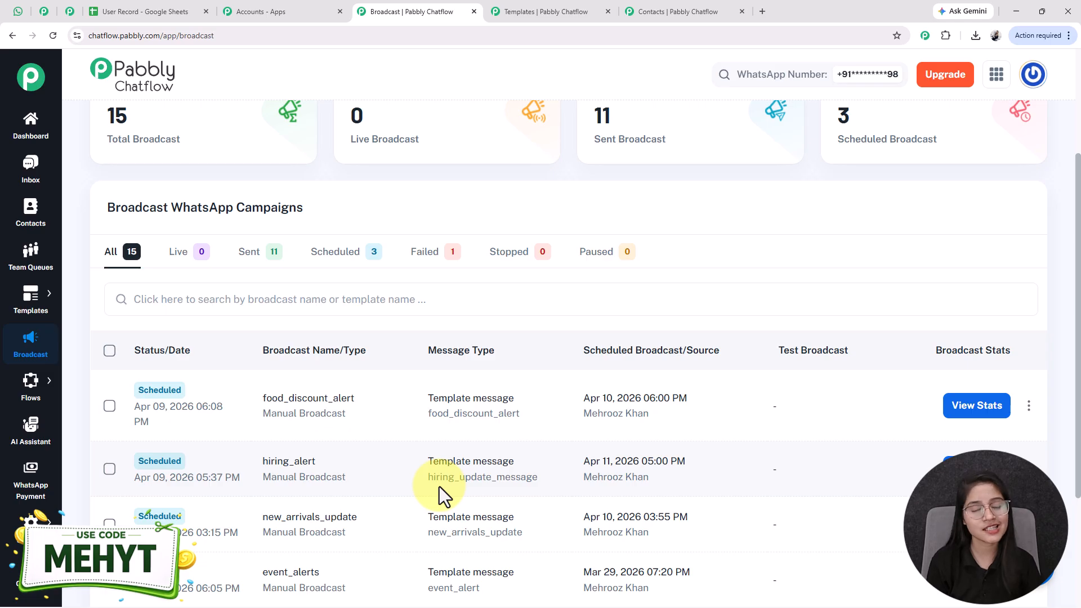
pyautogui.scroll(2, 439, 487)
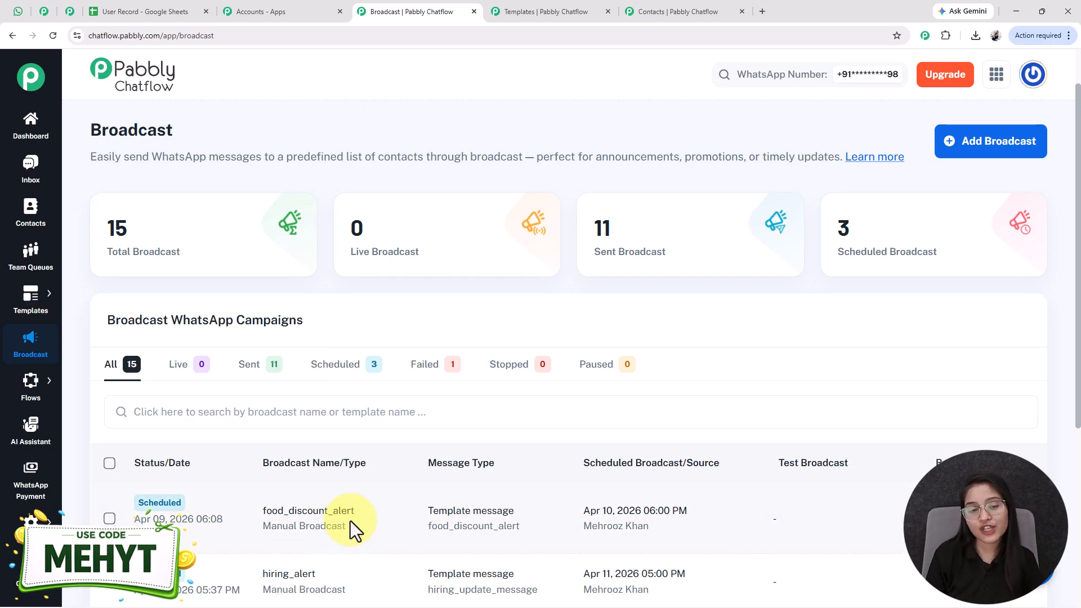
# Step: Switch to the Pabbly Chatflow product website in its open browser tab
pyautogui.click(72, 10)
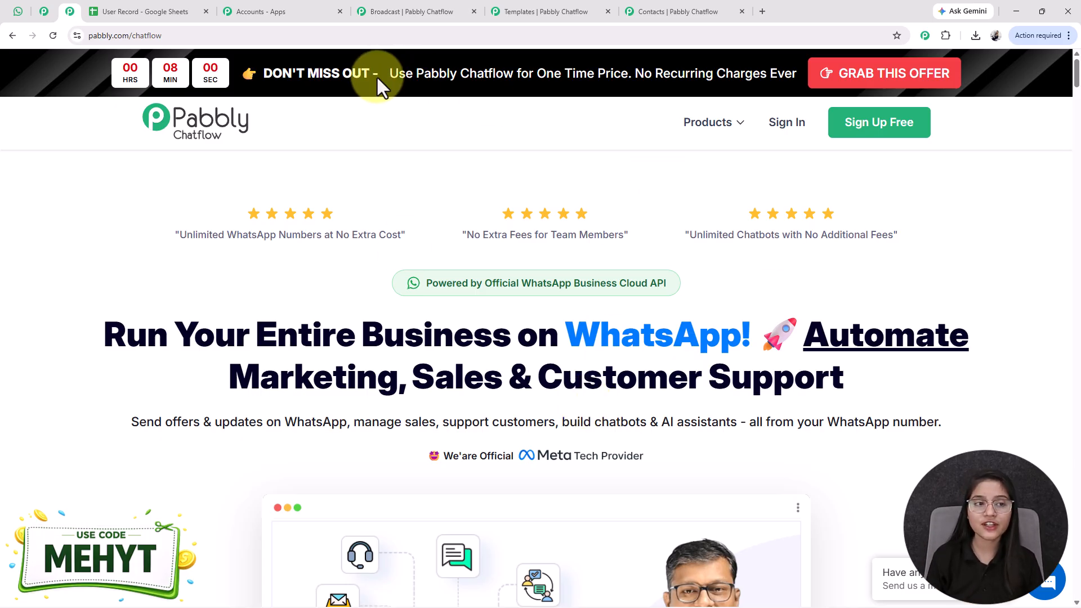
pyautogui.click(18, 12)
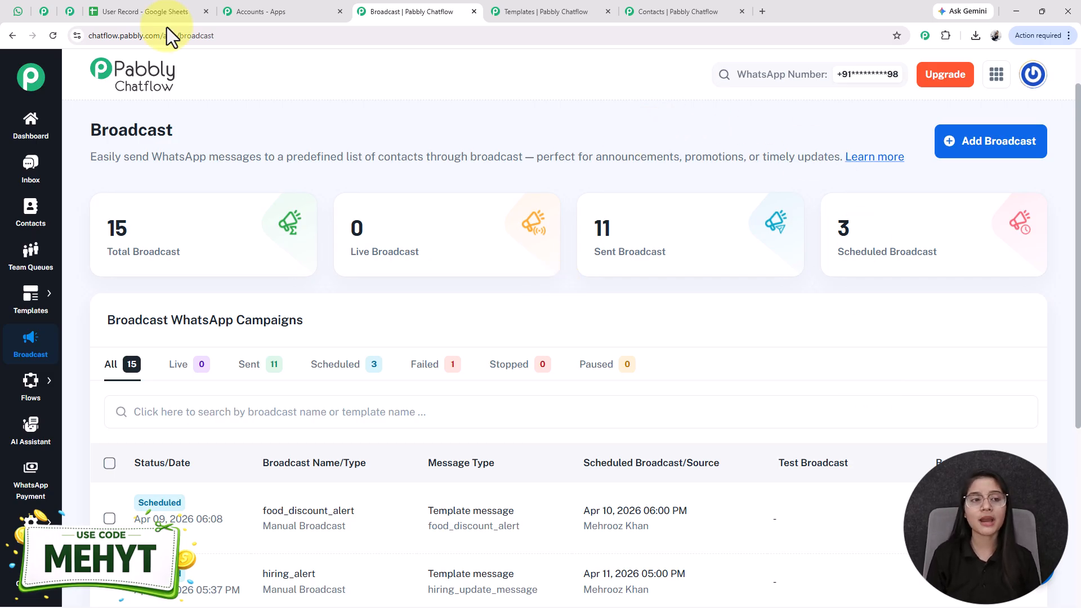
pyautogui.click(72, 8)
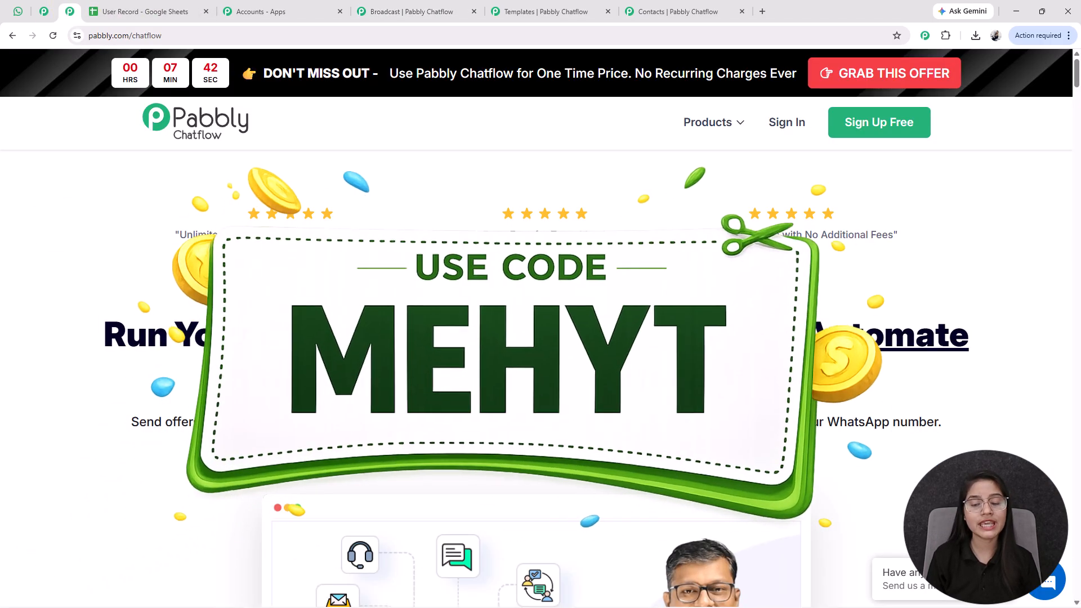